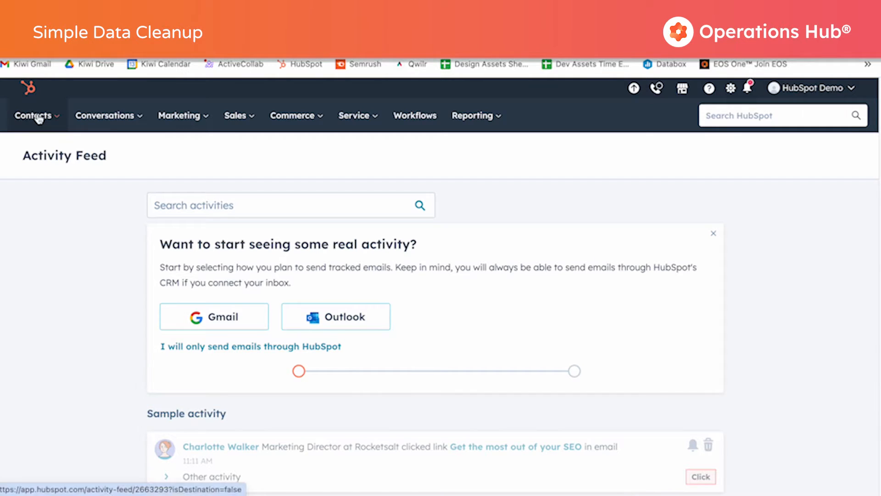
Open the page for fixing formatting issues in contact records and bring up the list of name issues.
mouse_move(36, 117)
click(66, 159)
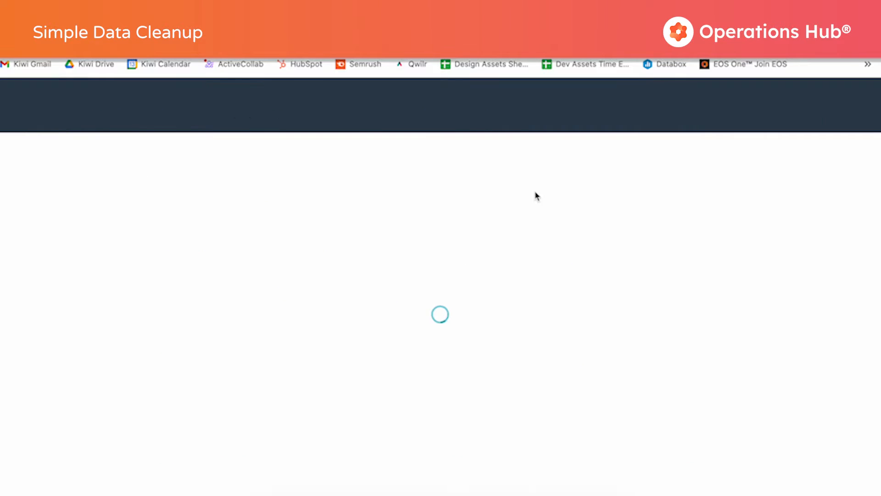
click(688, 161)
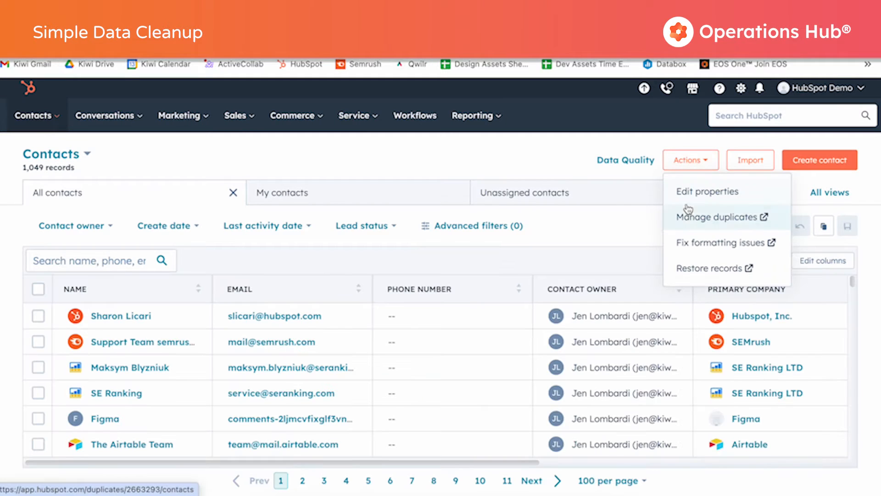
click(692, 247)
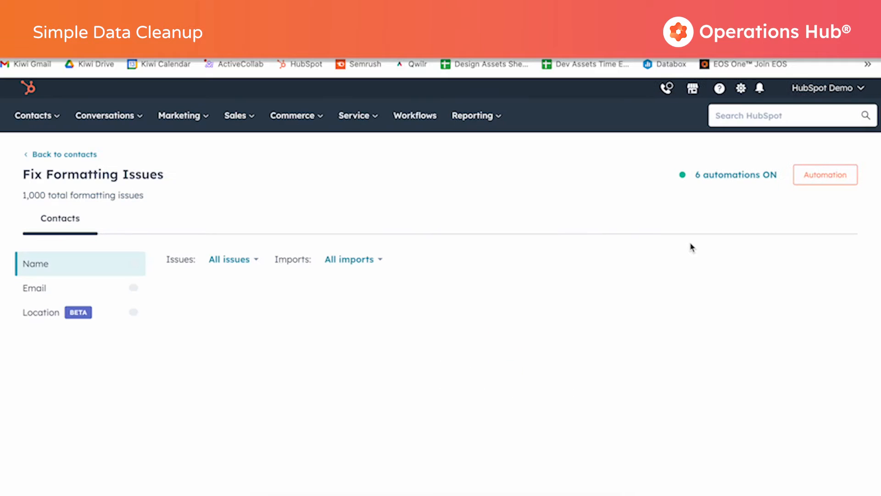
scroll(638, 247, down, 2)
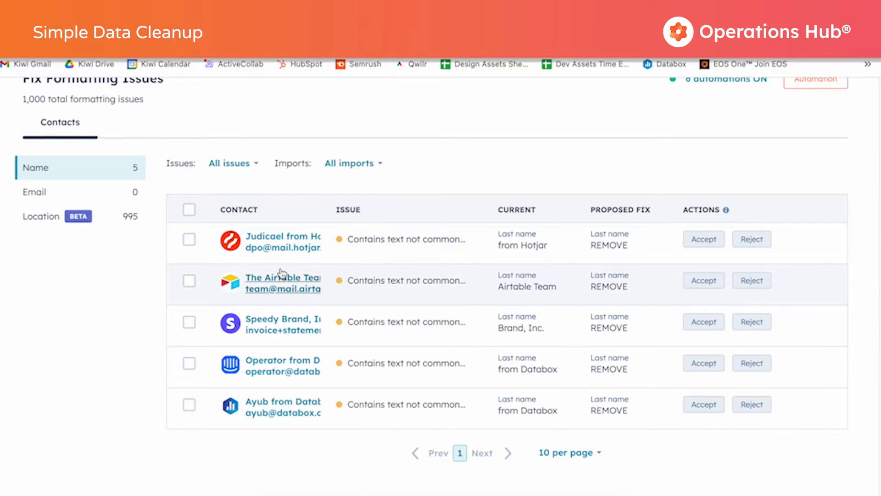
Examine the record preview of the Hotjar contact flagged in the name issues, including its properties and associations, and close it.
click(278, 251)
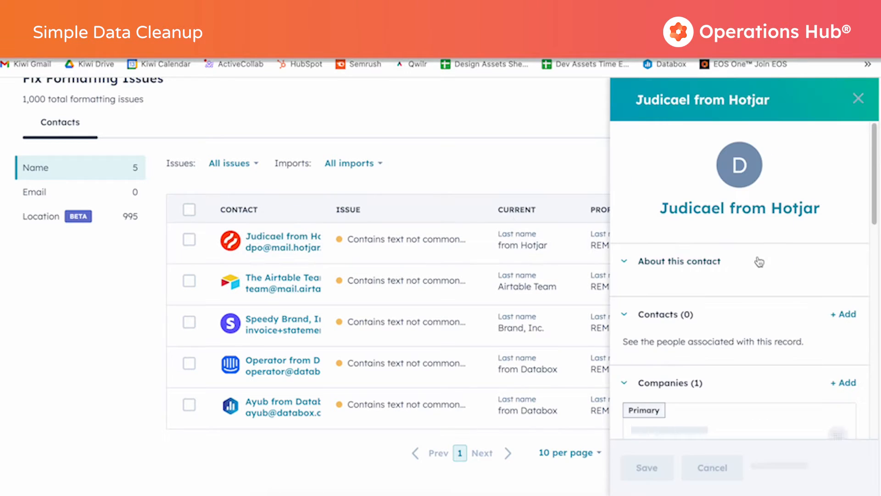
scroll(695, 272, down, 2)
scroll(695, 271, down, 5)
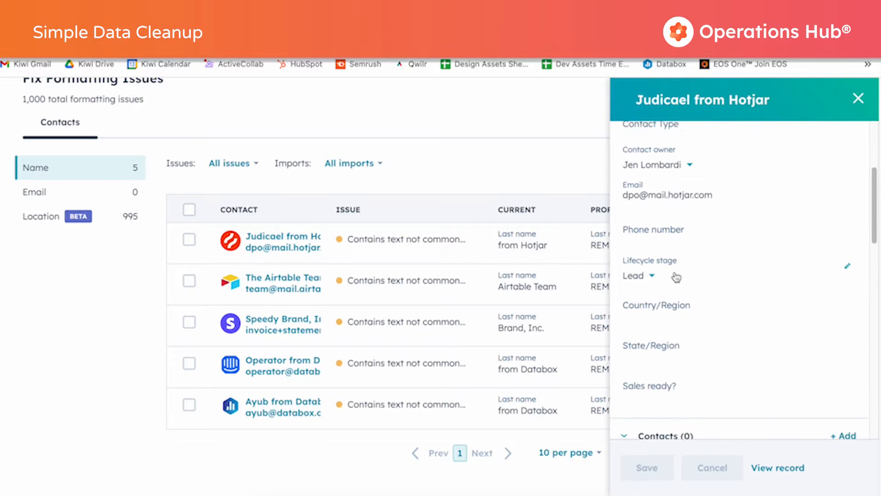
scroll(677, 271, down, 10)
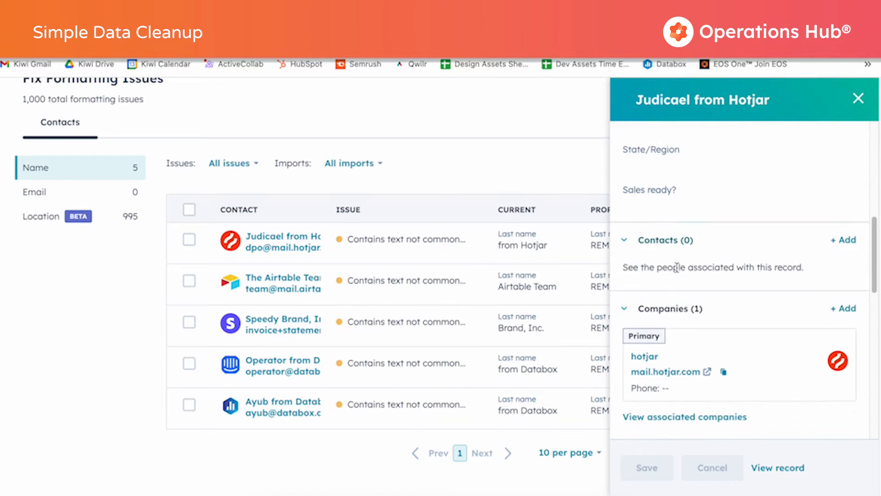
scroll(678, 272, down, 2)
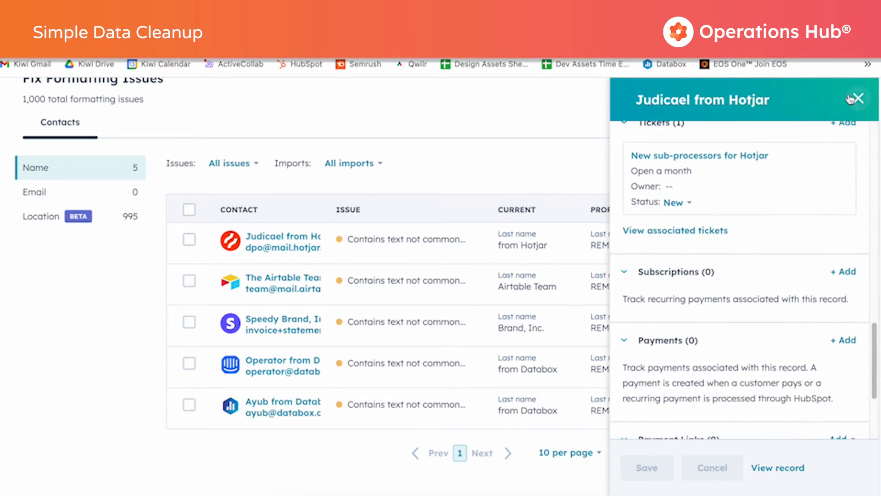
click(856, 99)
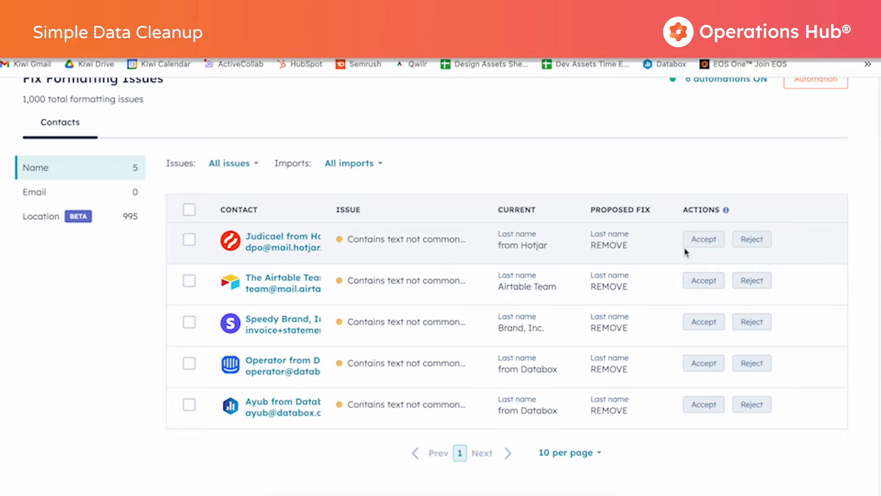
Accept the proposed last name removal for the Hotjar contact and reject the one for the Airtable Team contact.
click(702, 239)
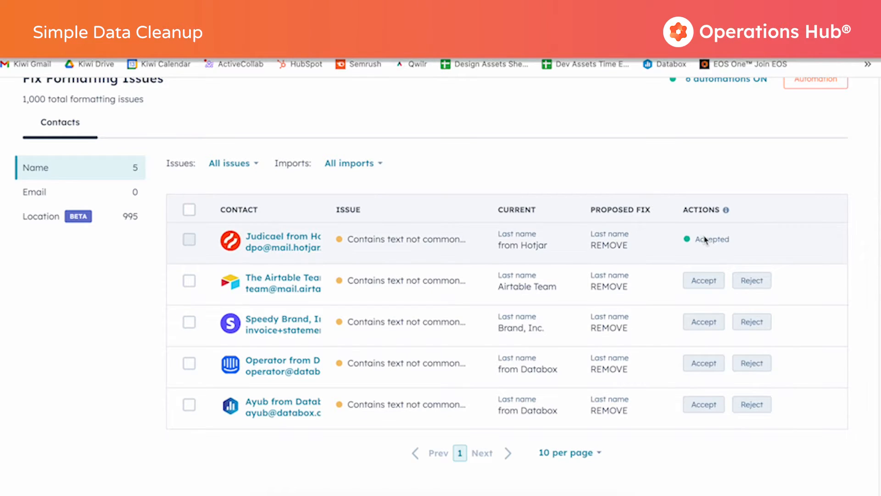
click(759, 281)
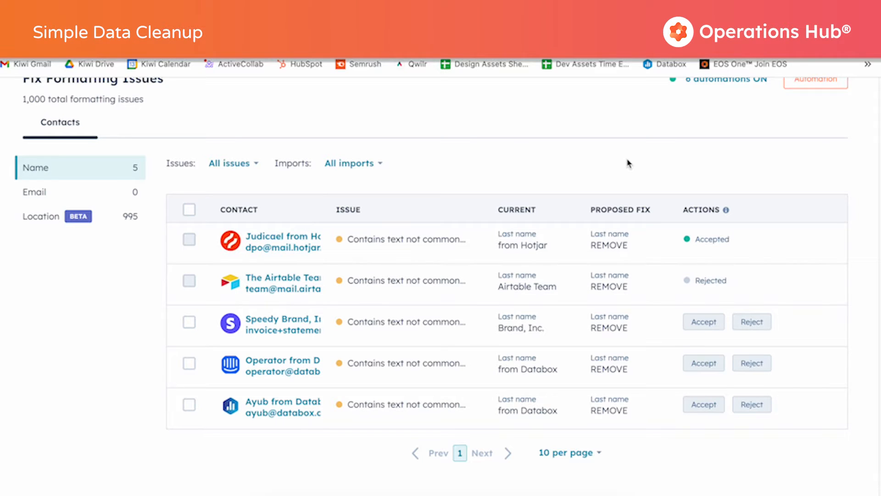
scroll(629, 163, up, 3)
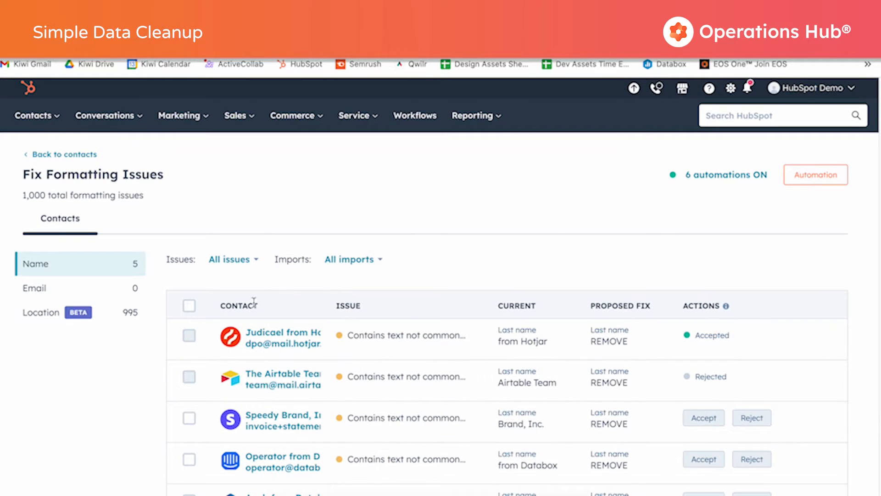
click(187, 309)
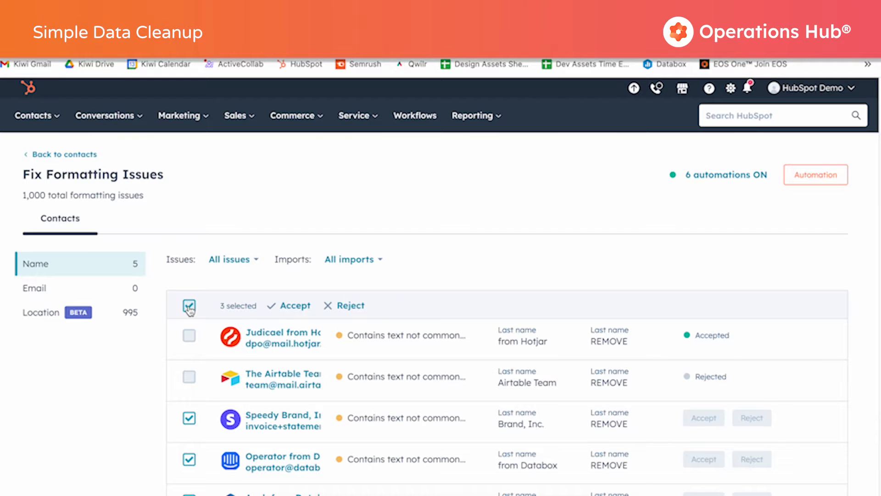
scroll(189, 308, down, 3)
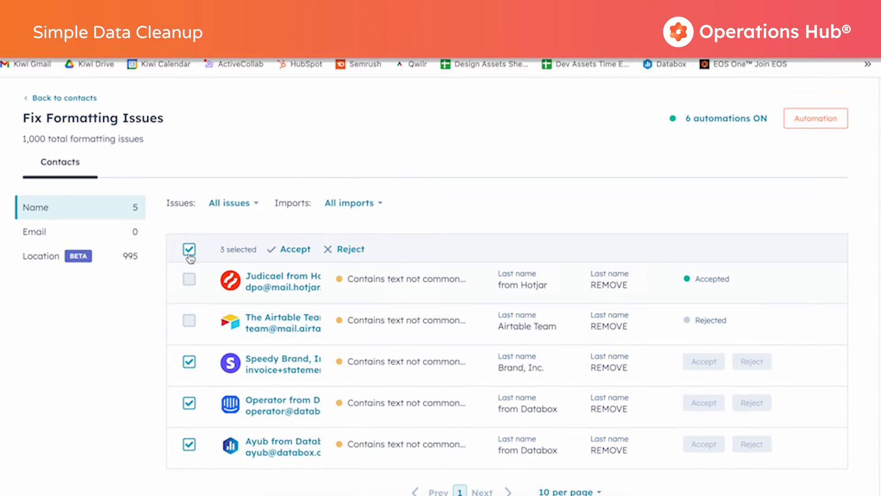
click(189, 250)
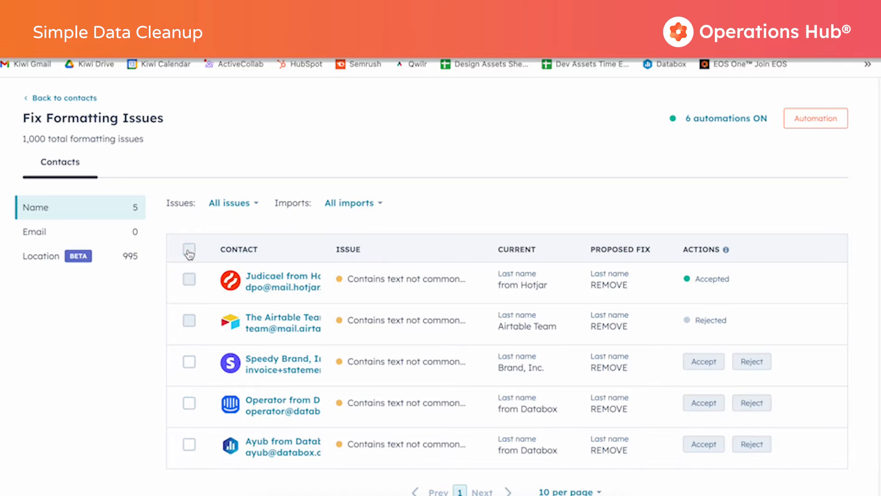
scroll(344, 176, up, 3)
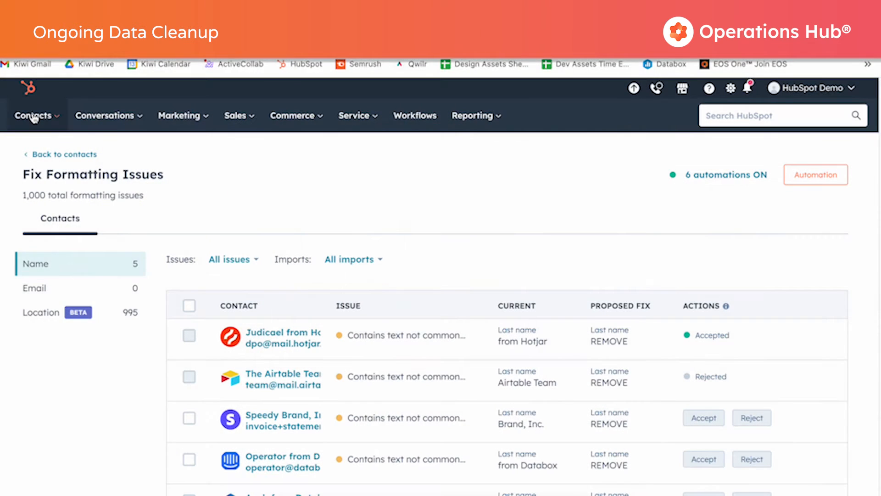
Return to the contacts list and reopen its formatting issues page.
click(33, 118)
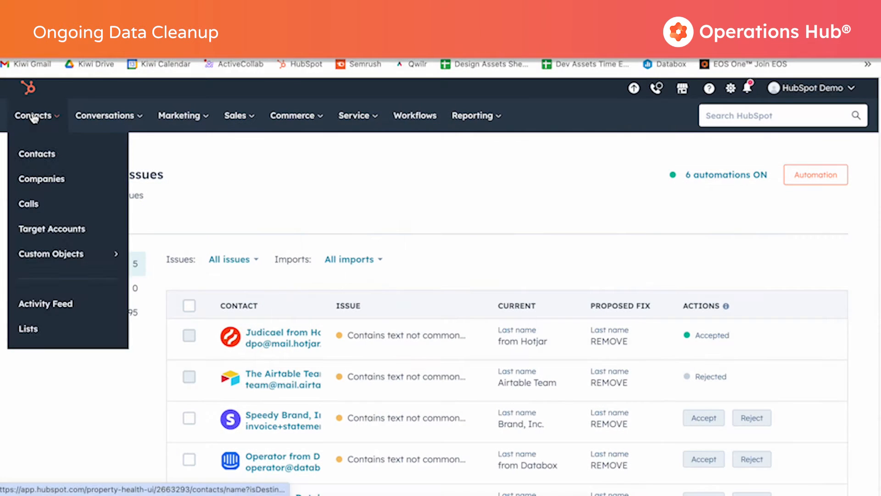
click(38, 155)
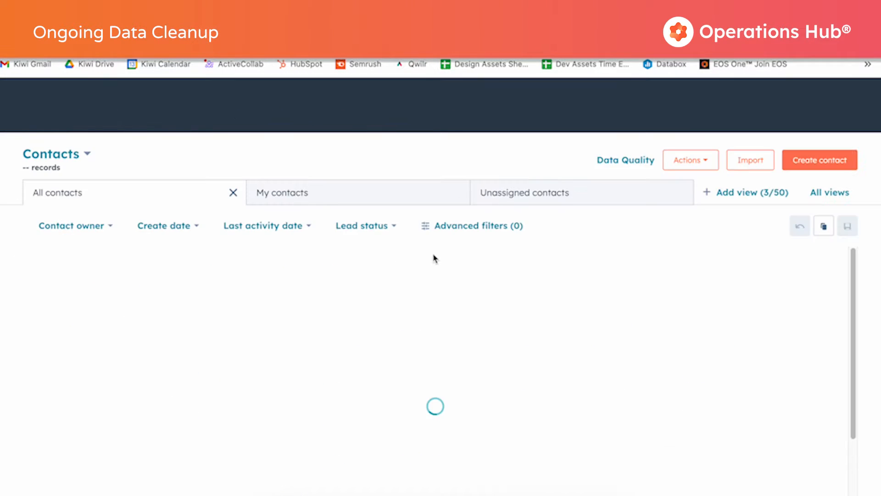
click(694, 160)
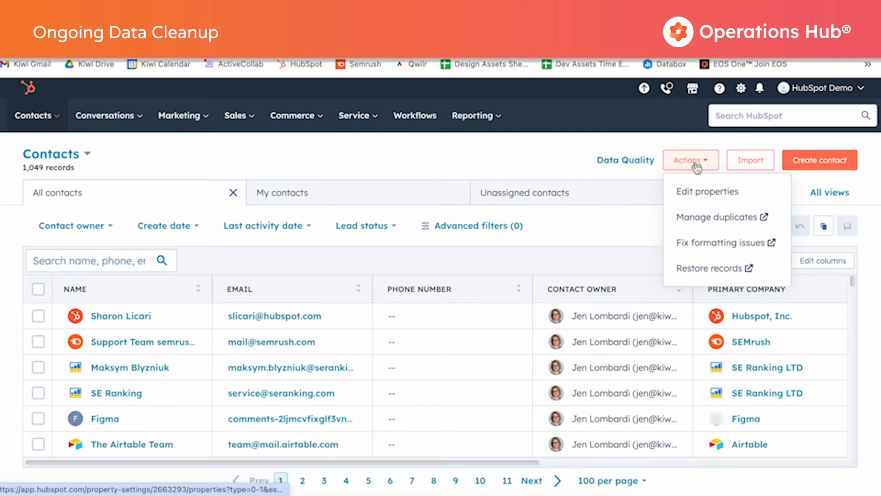
click(700, 247)
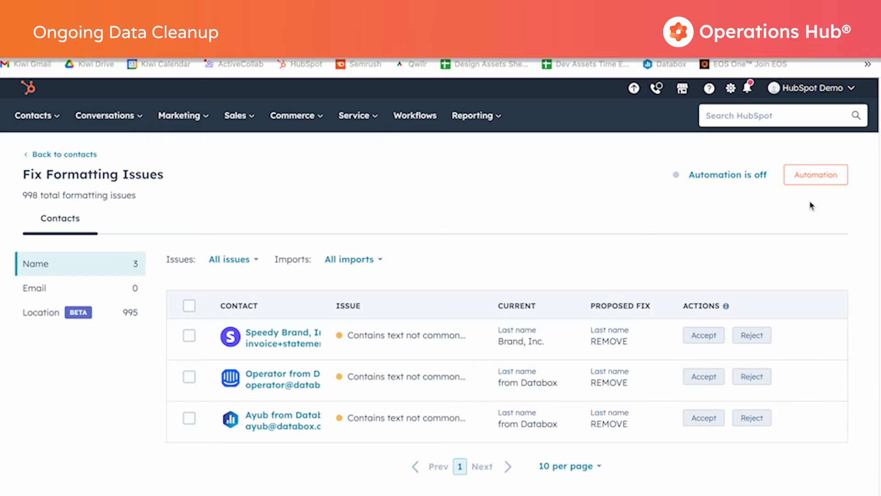
In the formatting automation rules, enable Capitalize First Name, Capitalize Last Name and Make Email lower case.
click(819, 175)
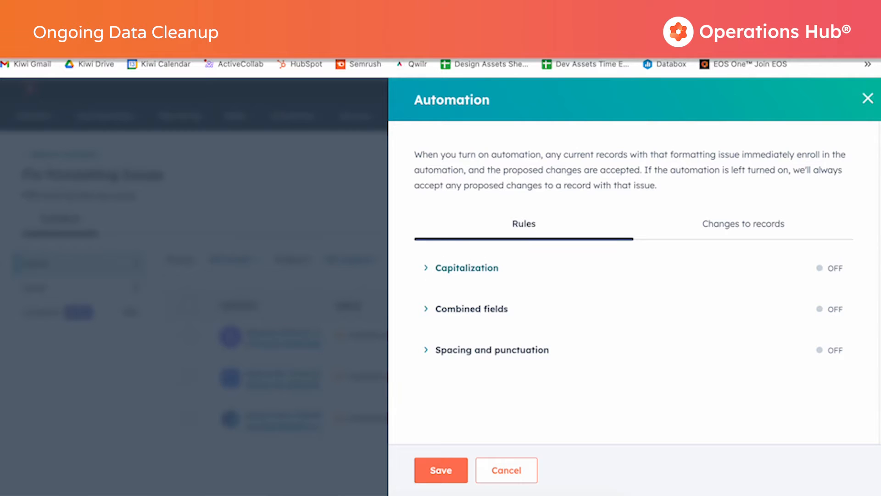
click(427, 269)
scroll(592, 291, down, 1)
scroll(592, 291, down, 3)
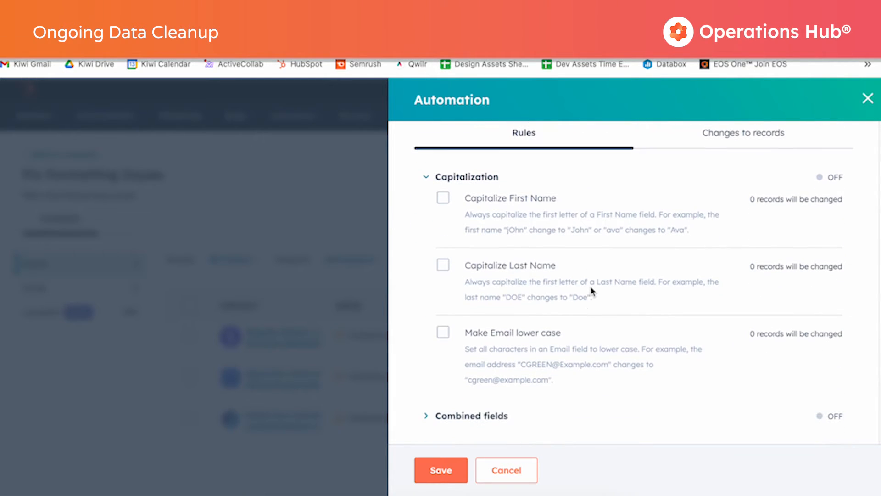
click(442, 200)
click(443, 266)
click(445, 331)
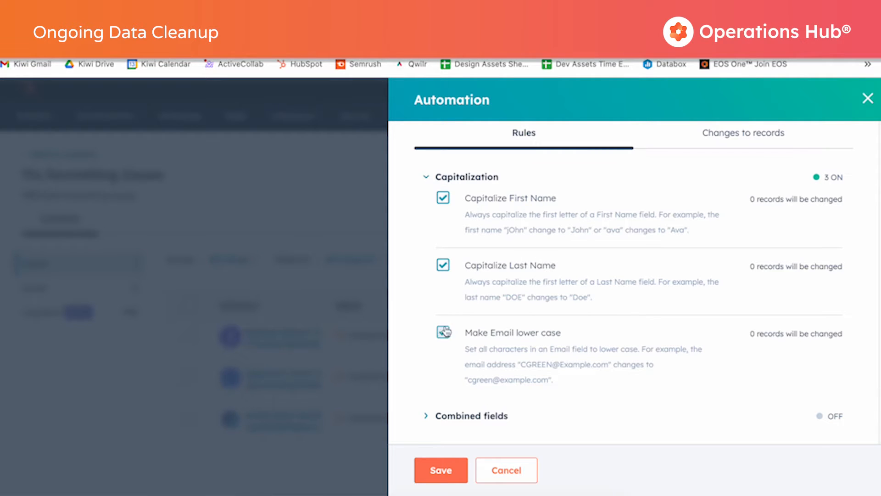
click(428, 179)
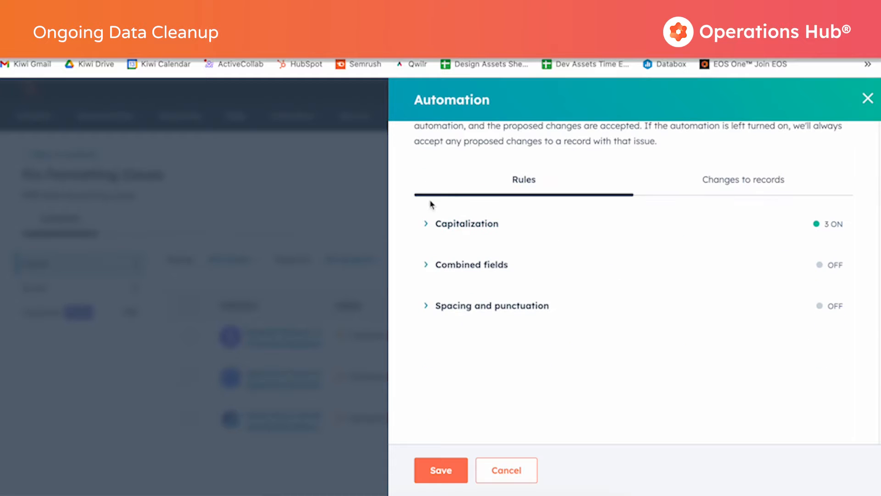
Enable the rules Remove Last Name from First Name field and Email spacing and punctuation, and save the automation.
click(428, 264)
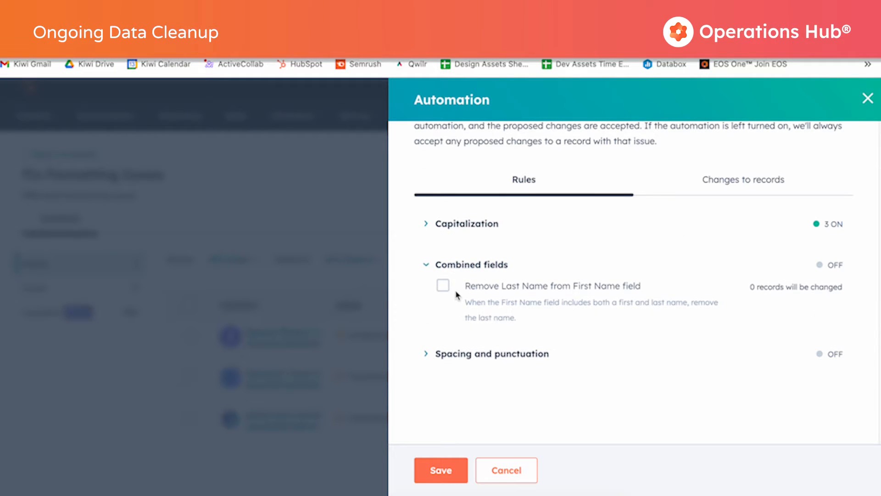
click(443, 287)
click(427, 354)
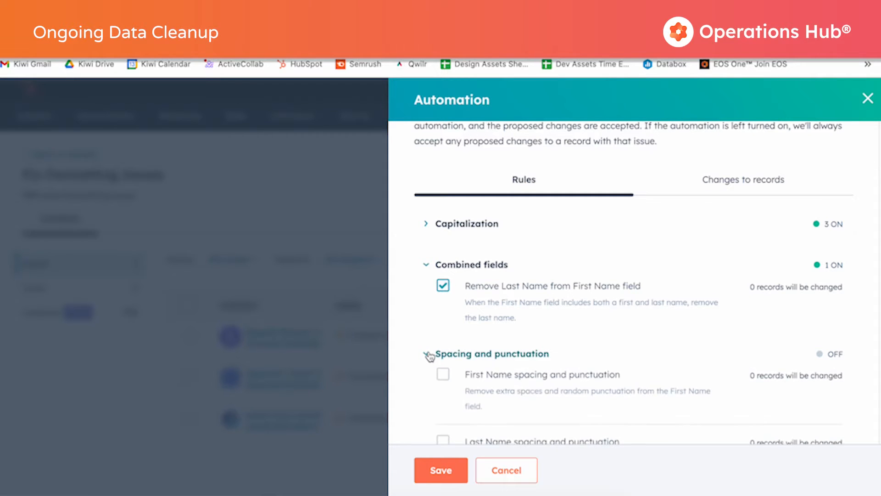
scroll(528, 335, down, 5)
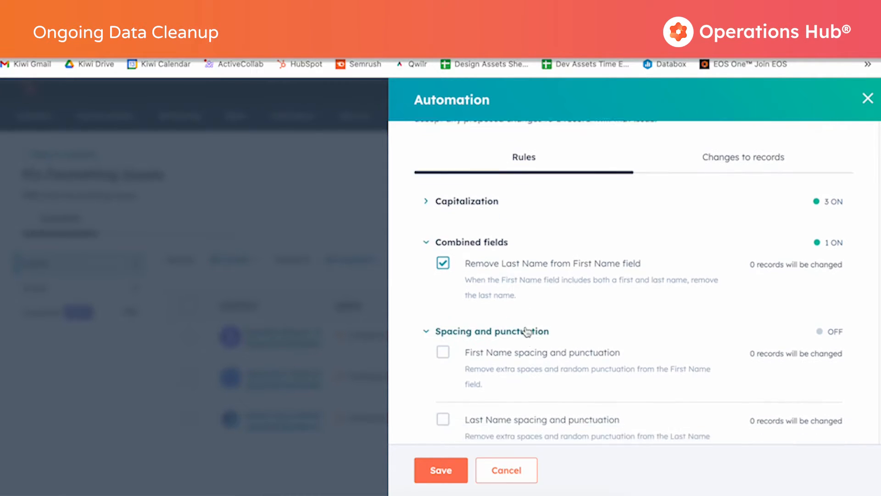
scroll(542, 307, down, 2)
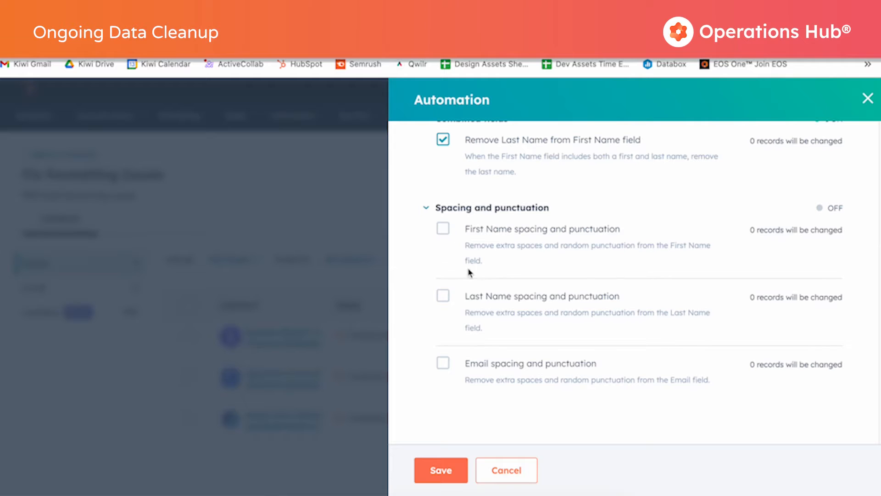
click(444, 365)
scroll(492, 350, up, 2)
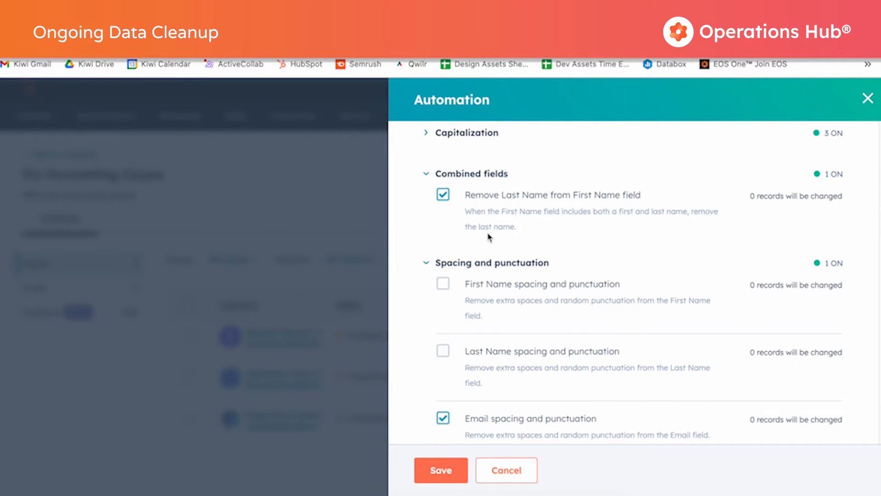
scroll(500, 229, down, 1)
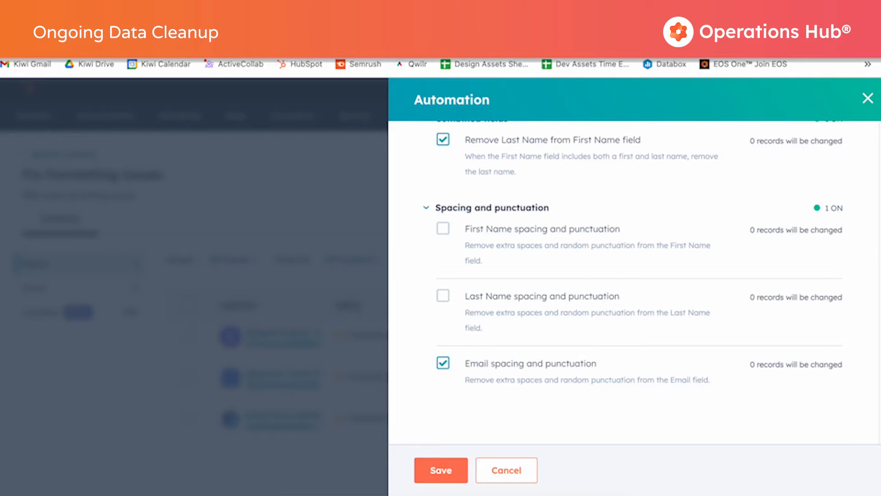
click(437, 472)
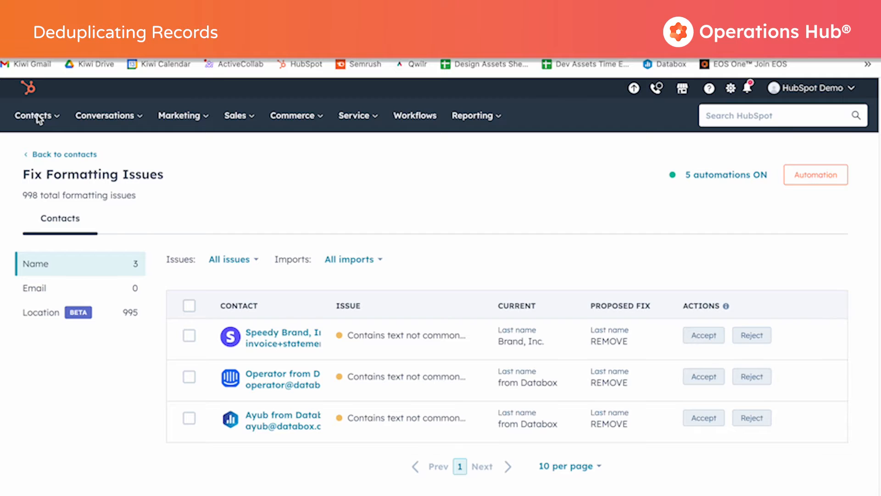
Go to the companies list and open its duplicate records management page.
scroll(37, 119, down, 1)
scroll(38, 118, up, 1)
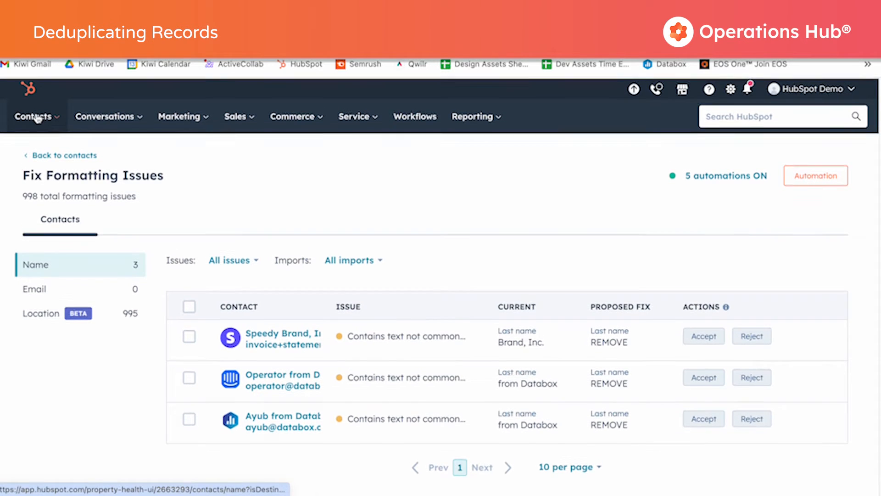
click(38, 119)
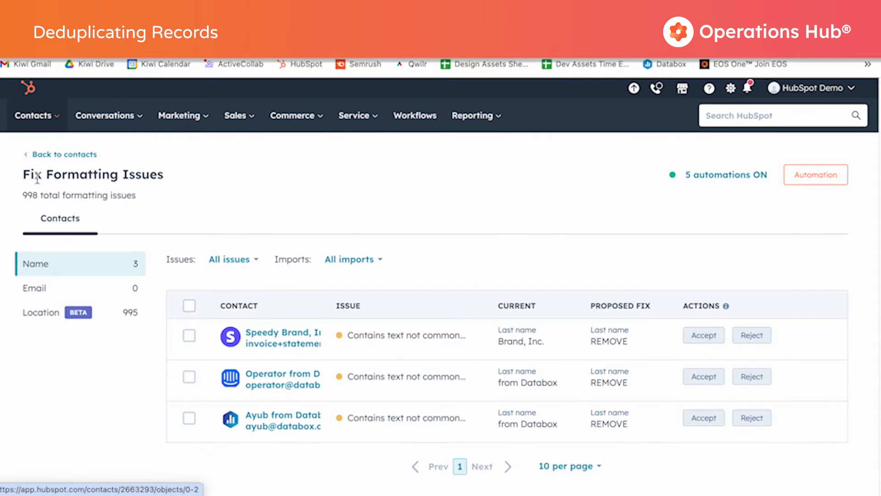
click(43, 178)
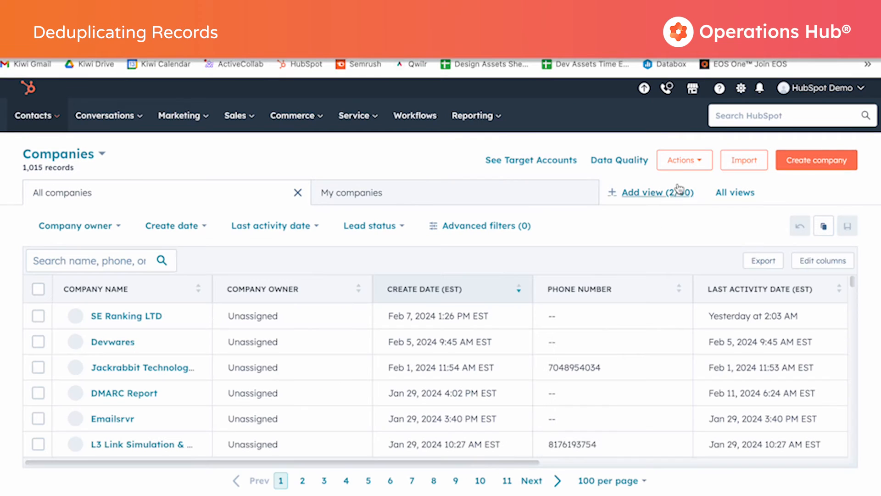
click(695, 166)
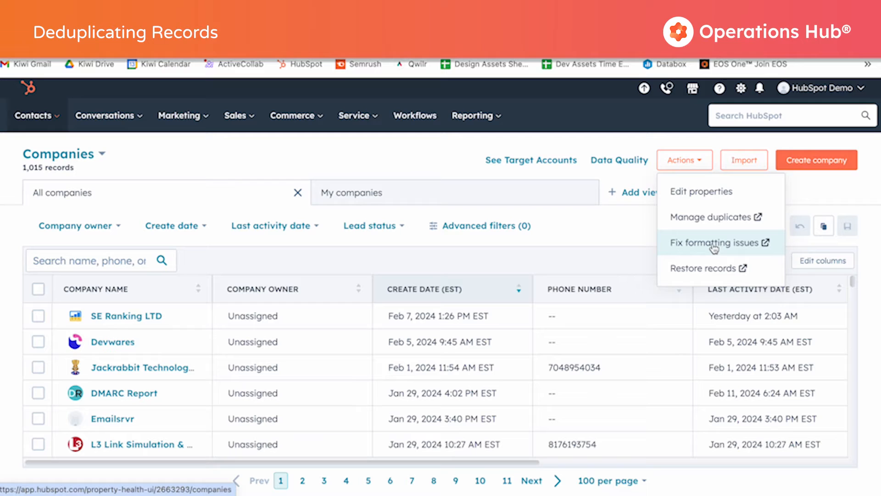
click(715, 224)
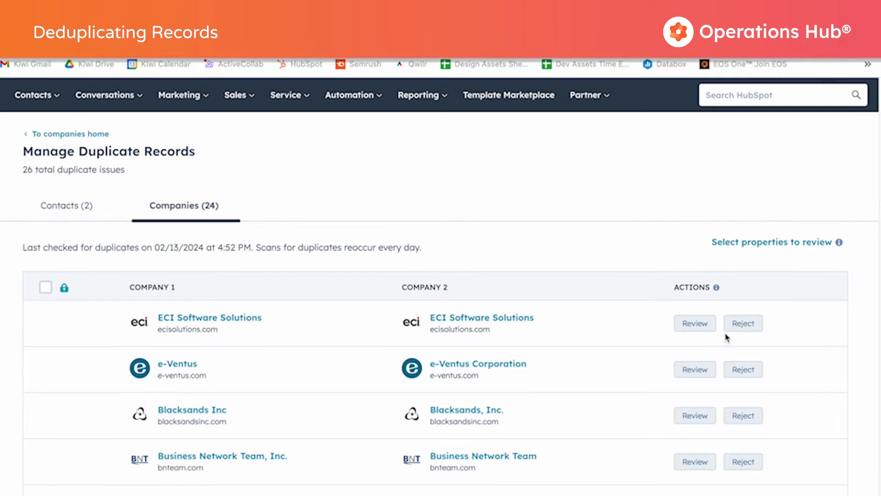
Review the ECI Software Solutions duplicate pair and merge the two records, keeping the preselected one.
click(692, 324)
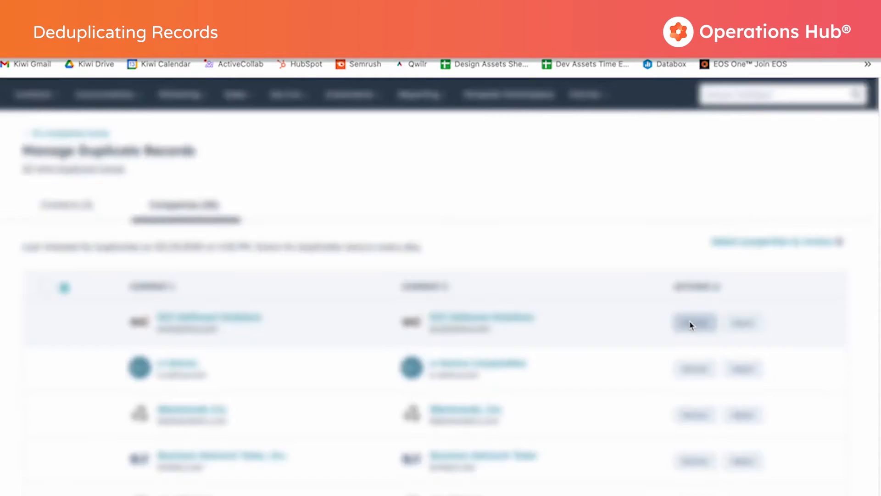
scroll(559, 367, down, 5)
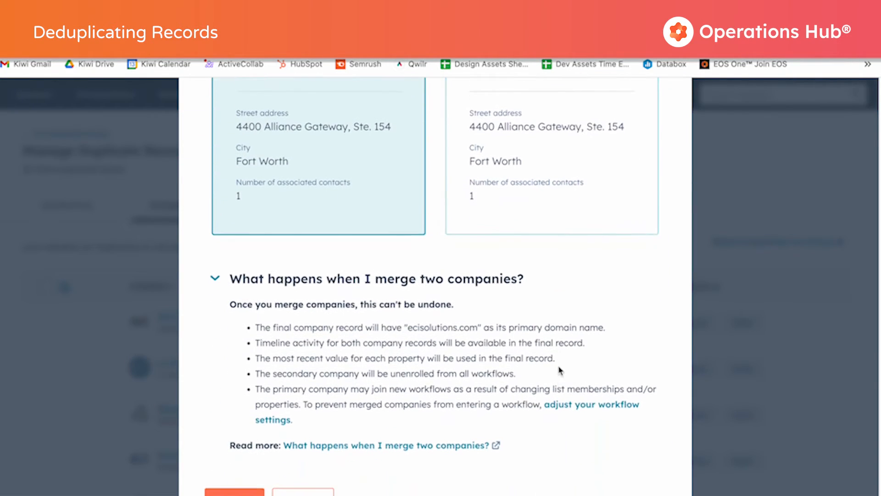
scroll(559, 370, down, 1)
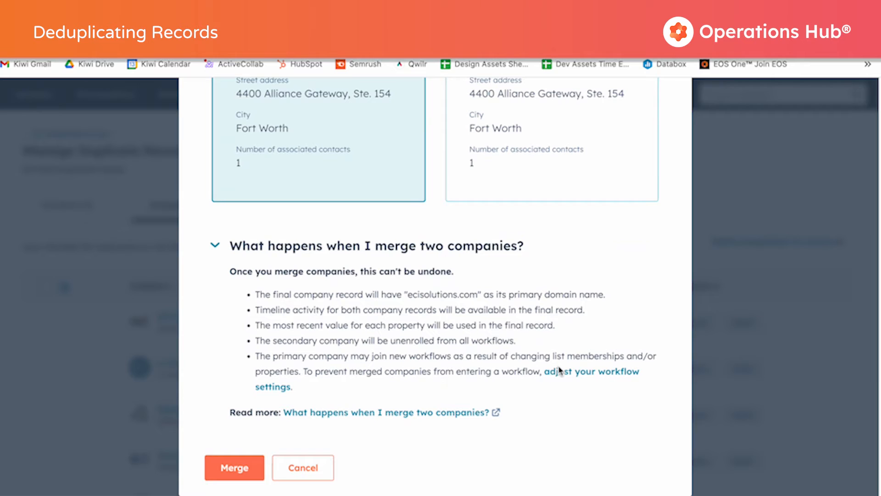
click(243, 468)
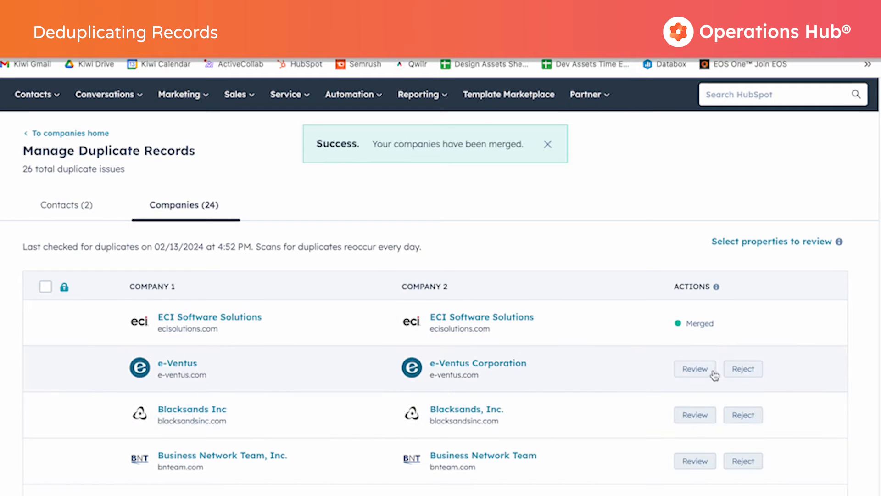
Review the e-Ventus duplicate pair, choose e-Ventus Corporation as the record to keep, and merge the companies.
click(696, 370)
scroll(557, 373, down, 2)
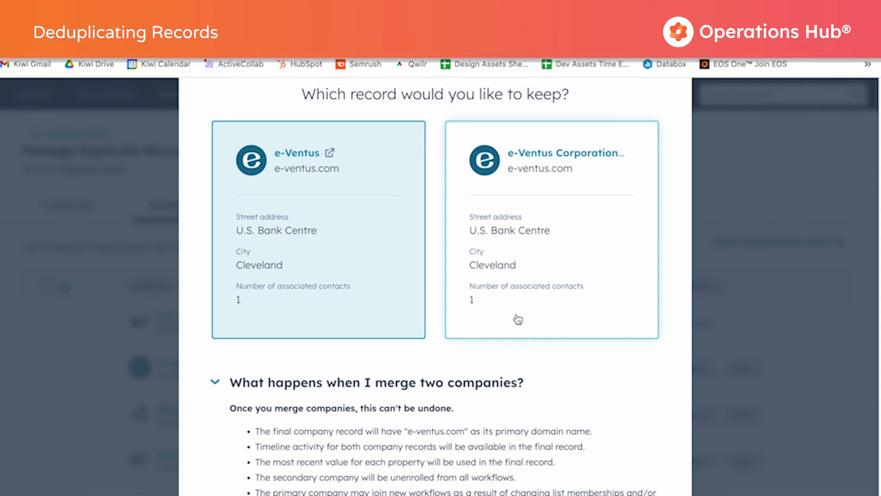
scroll(518, 319, down, 3)
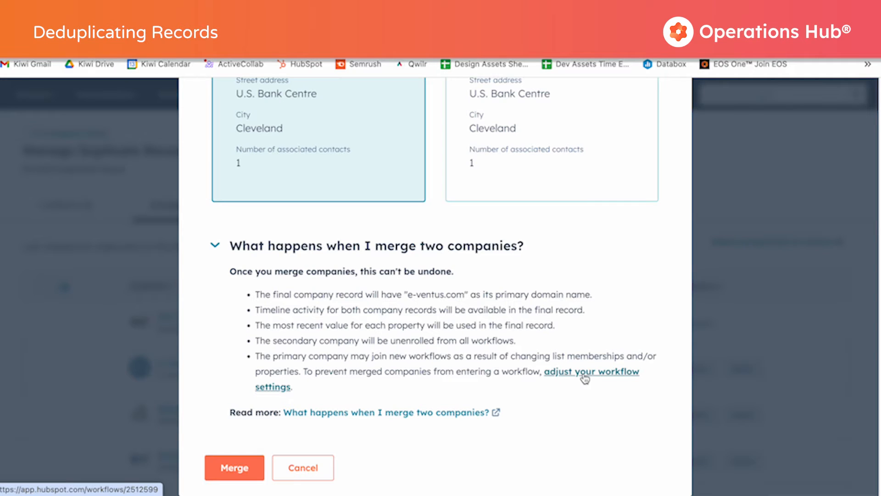
scroll(585, 378, up, 1)
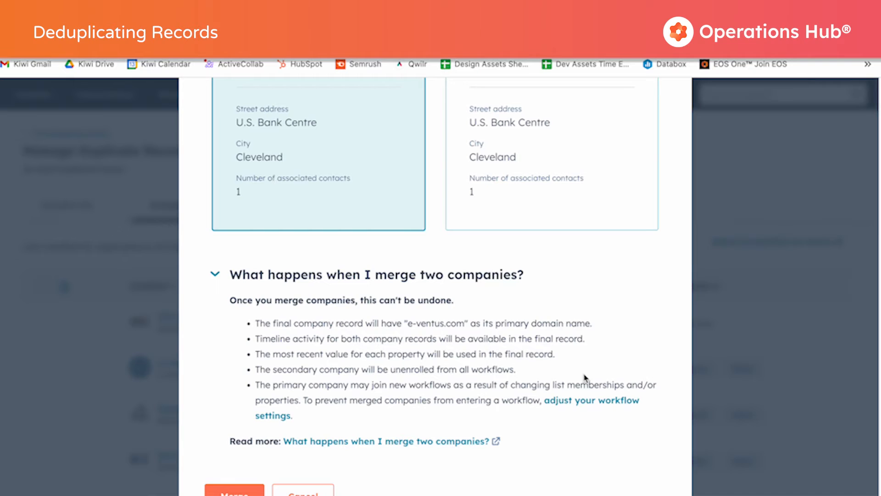
scroll(585, 378, up, 4)
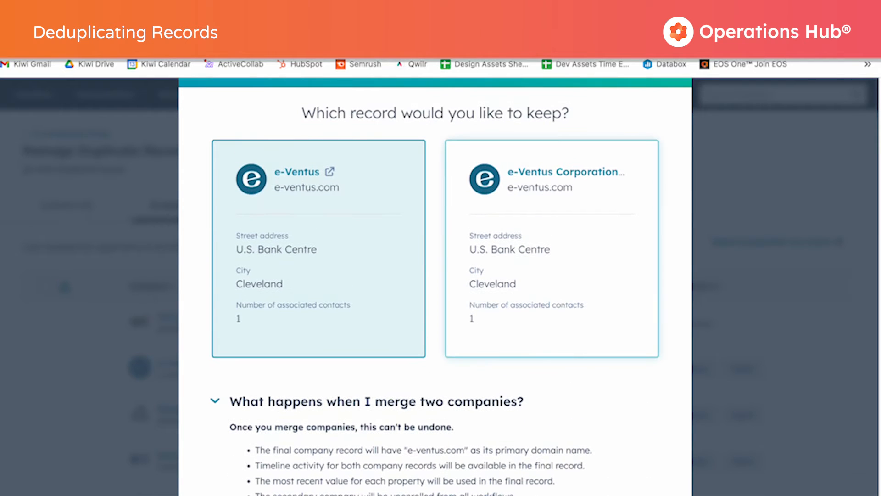
click(560, 308)
scroll(551, 321, down, 5)
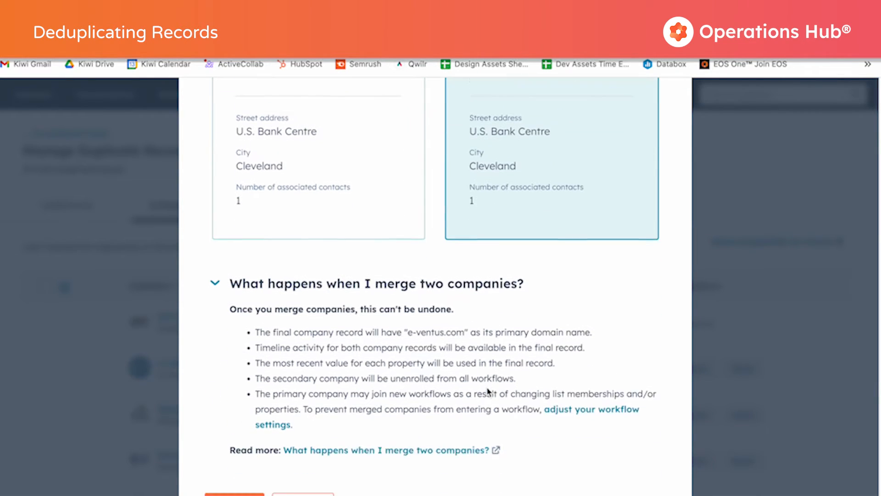
click(236, 468)
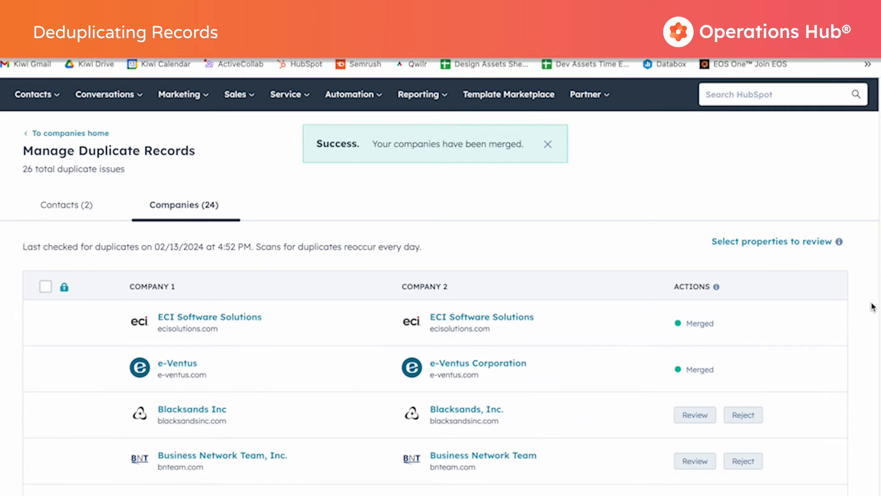
scroll(869, 311, down, 3)
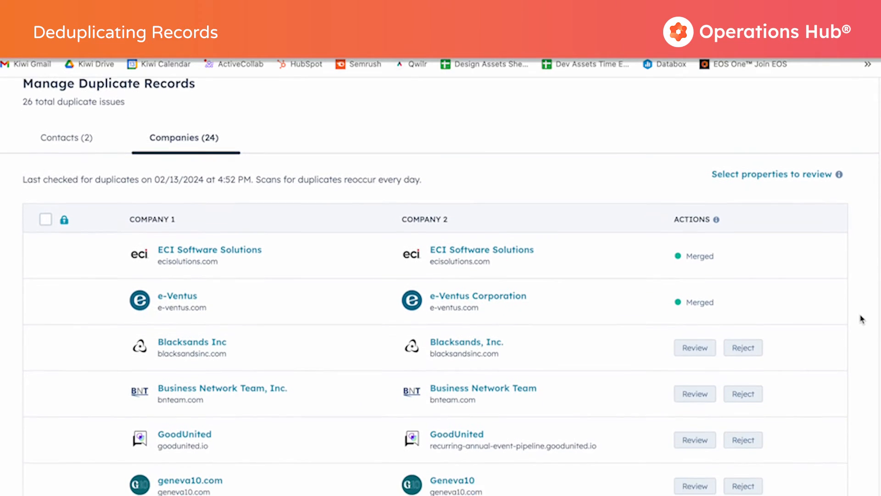
scroll(862, 319, up, 2)
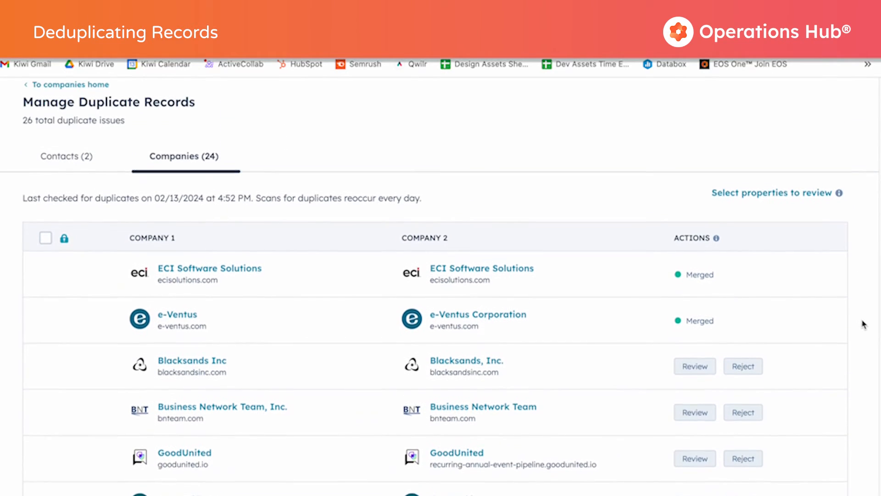
scroll(865, 328, up, 2)
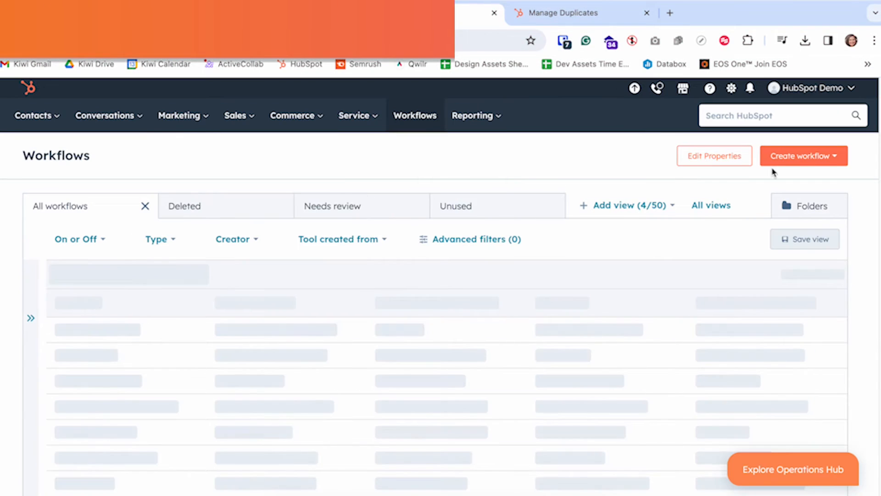
Create a new contact-based blank workflow from scratch.
click(813, 158)
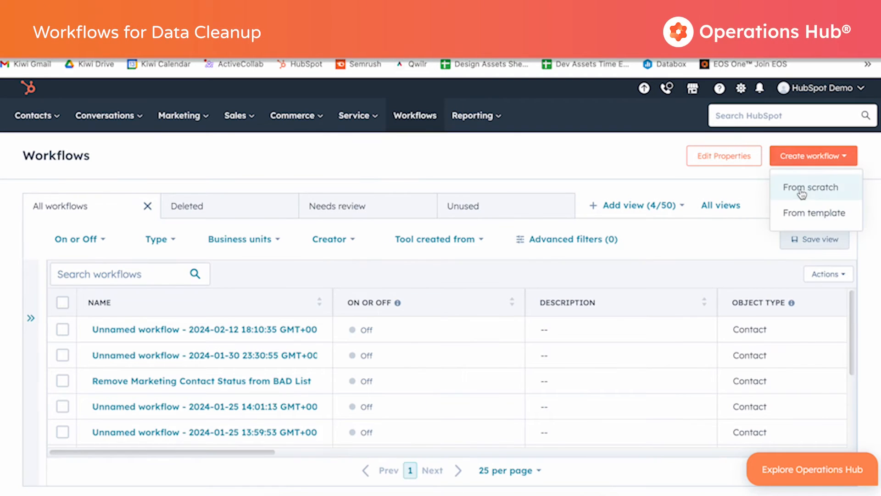
click(801, 190)
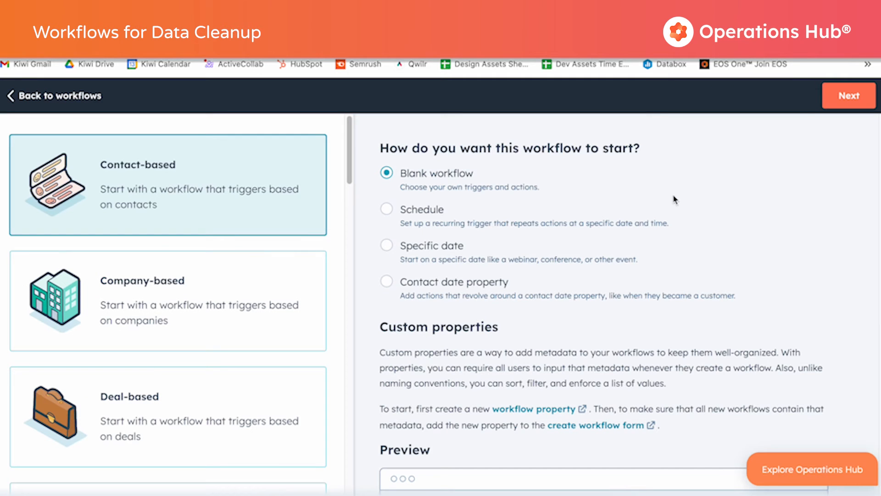
click(847, 97)
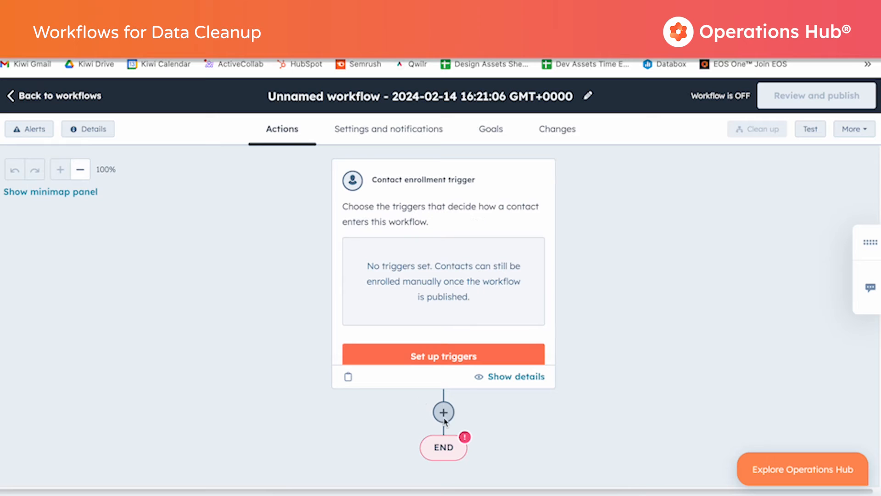
click(443, 413)
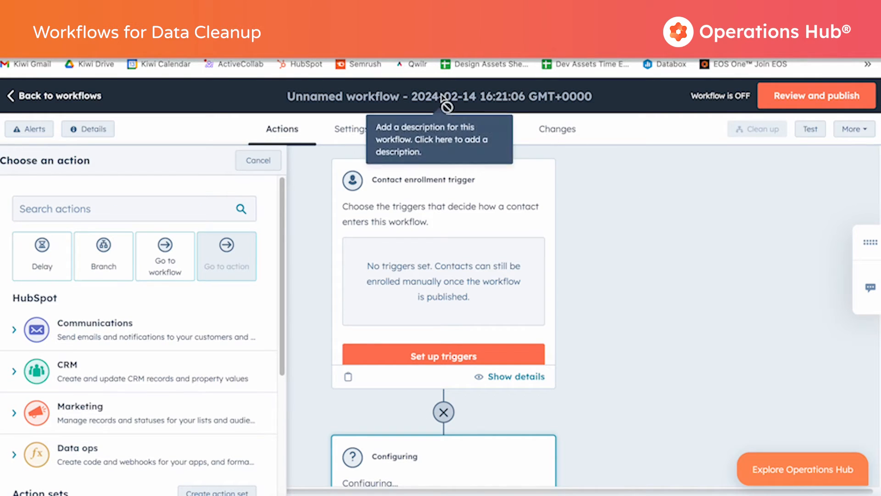
click(255, 162)
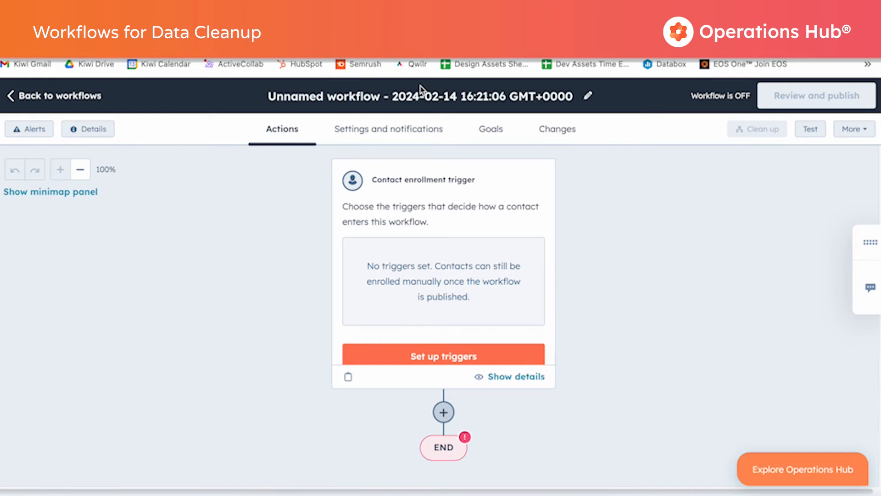
Rename the workflow as Format Data and save the name.
click(442, 107)
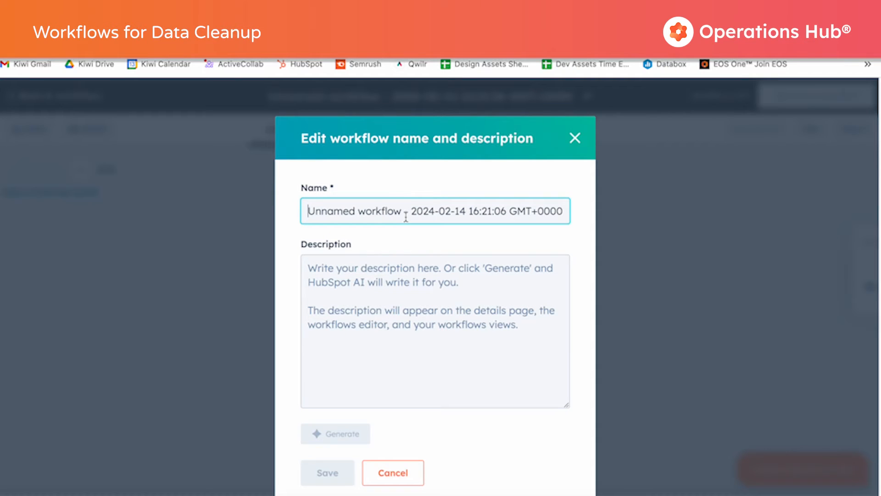
triple_click(406, 217)
text(Forma)
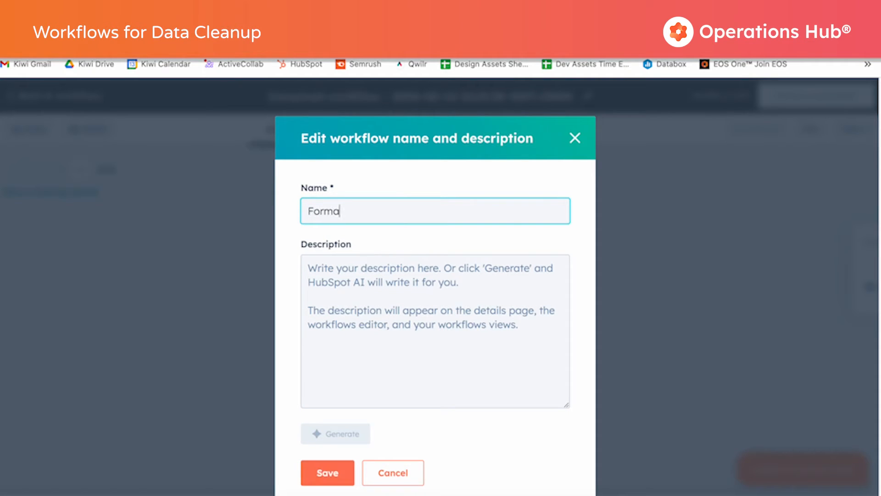
key(super+a)
key(Right)
text(at Data)
click(326, 473)
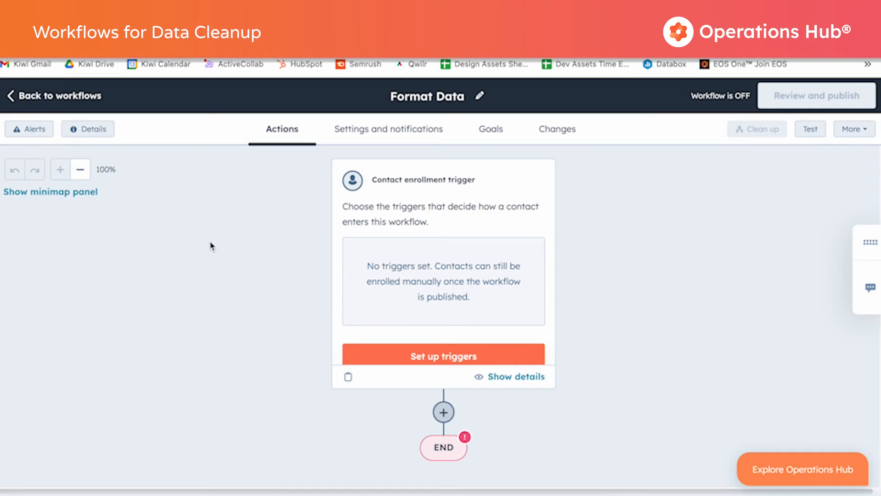
Add a Format data action from the Data ops category after the contact enrollment trigger.
click(441, 412)
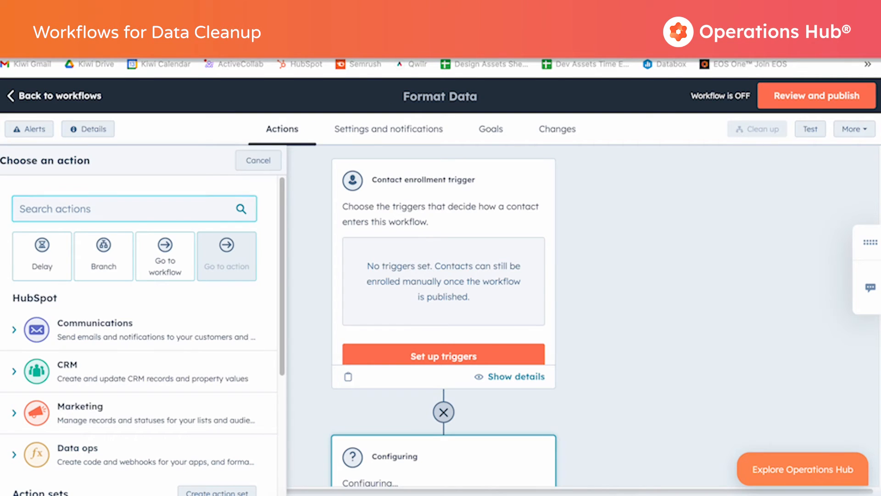
click(14, 456)
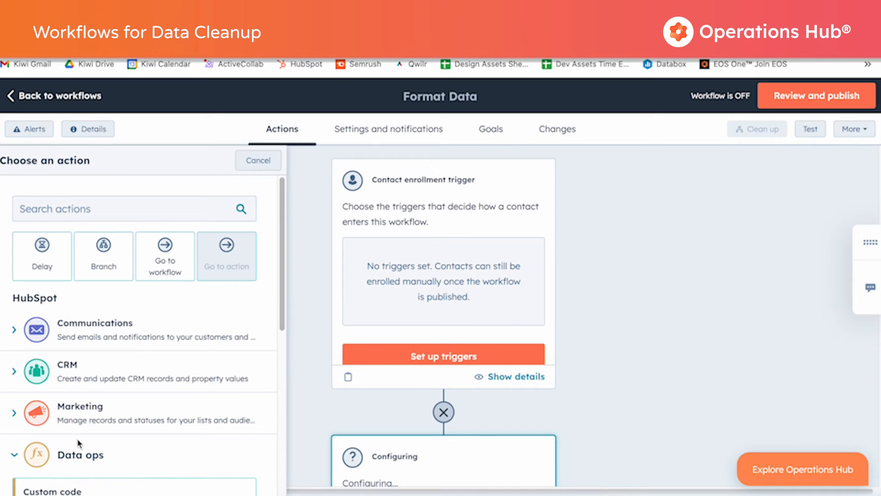
scroll(61, 396, down, 3)
click(61, 396)
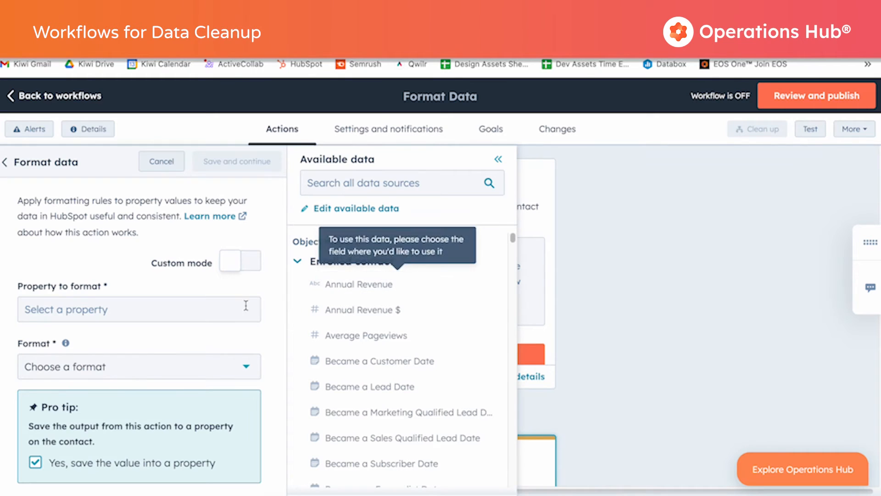
Set the action's property to format to First Name and its format to Capitalize first letter.
click(222, 307)
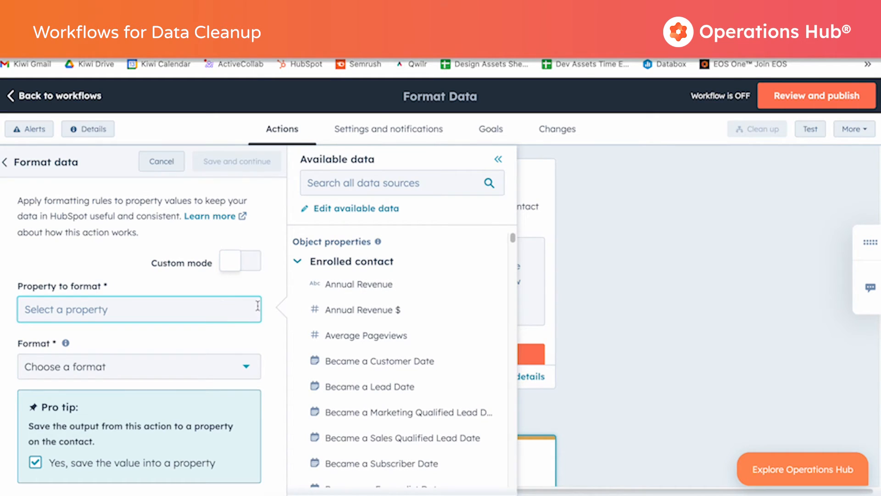
click(327, 186)
text(first name)
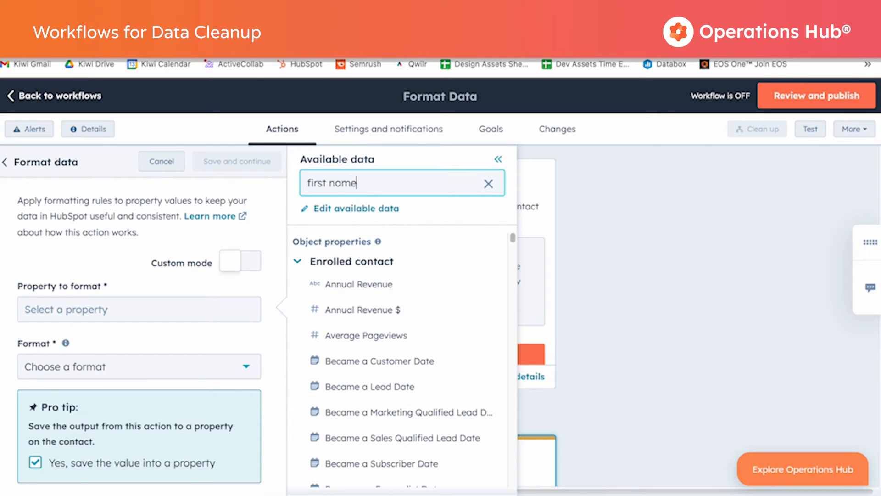
click(352, 340)
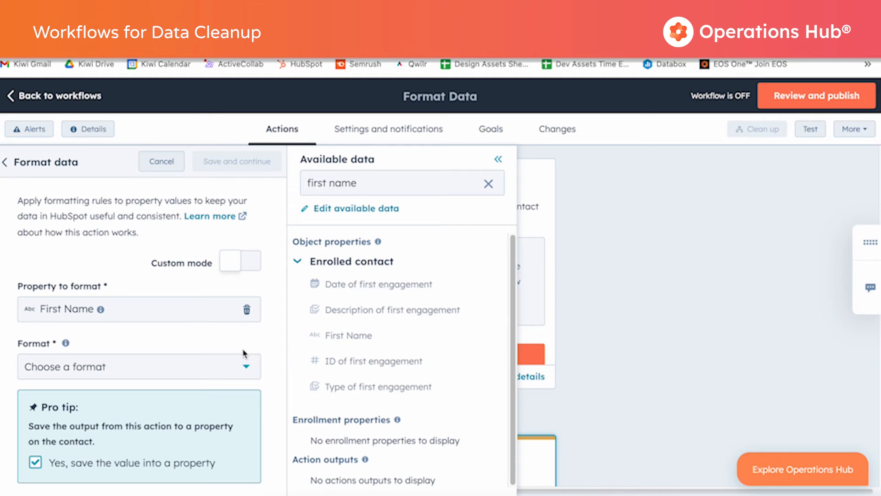
click(215, 373)
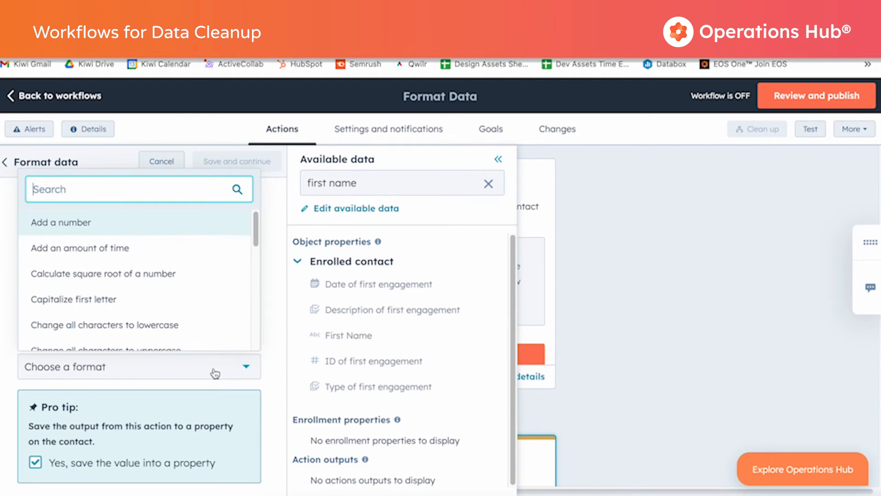
click(72, 303)
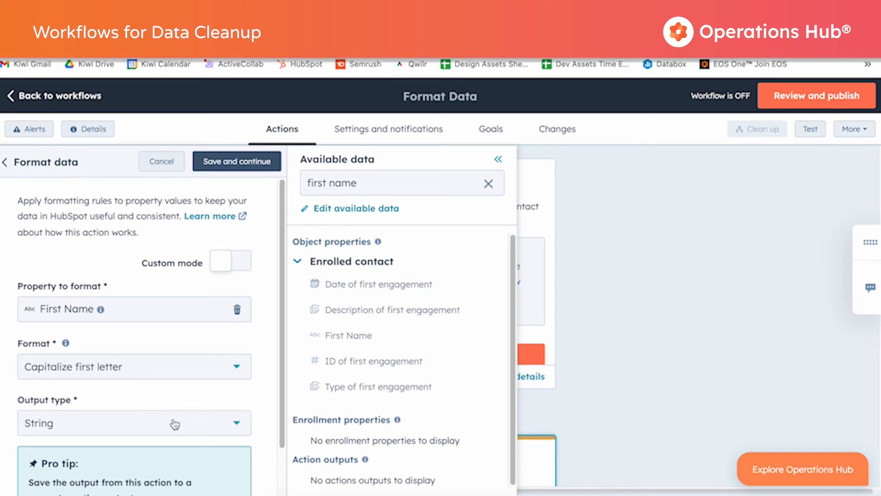
scroll(174, 420, down, 1)
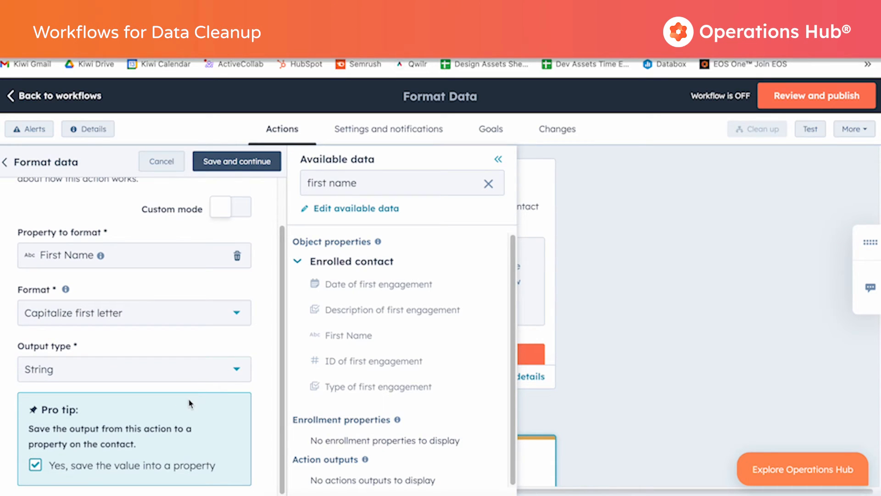
Save the First Name format action and its follow-up action copying the formatted value into the First name property.
click(244, 164)
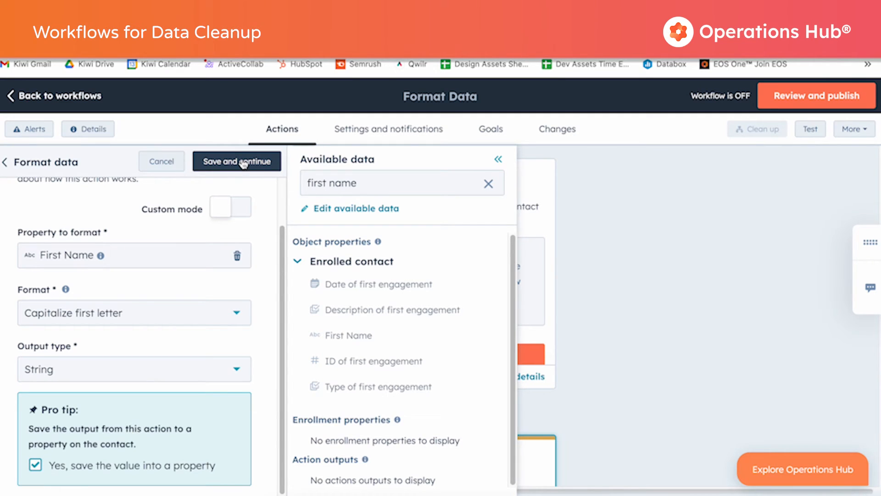
click(243, 164)
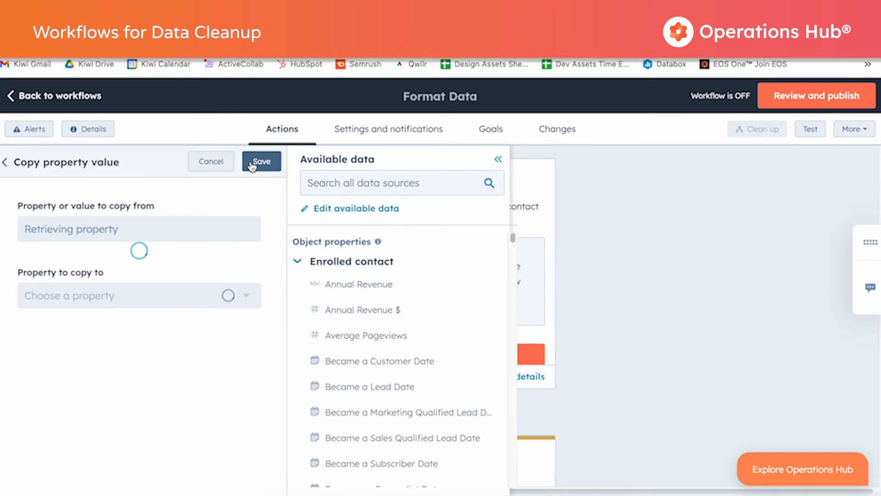
click(261, 162)
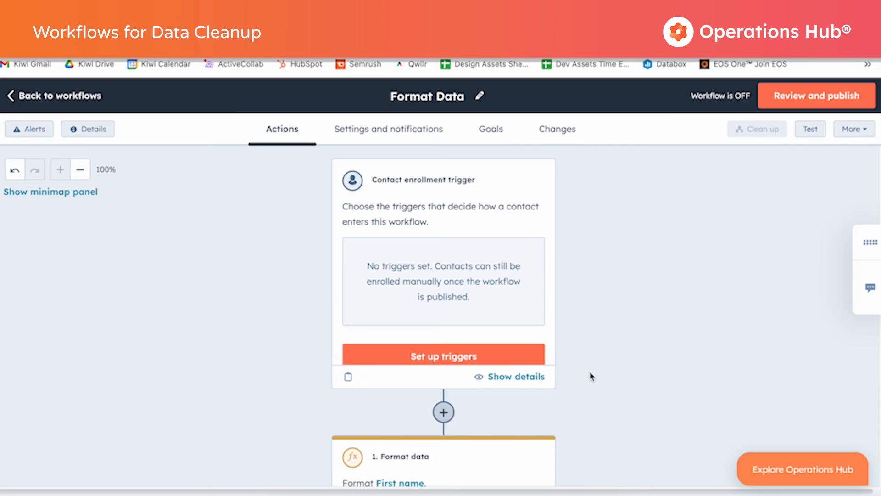
Add a Format data action from the Data ops category after the first Copy property value action.
scroll(591, 373, down, 6)
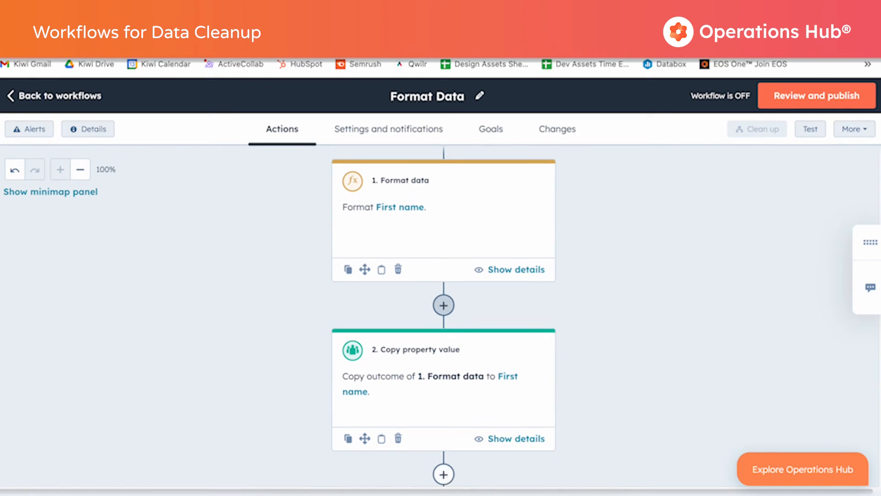
click(444, 476)
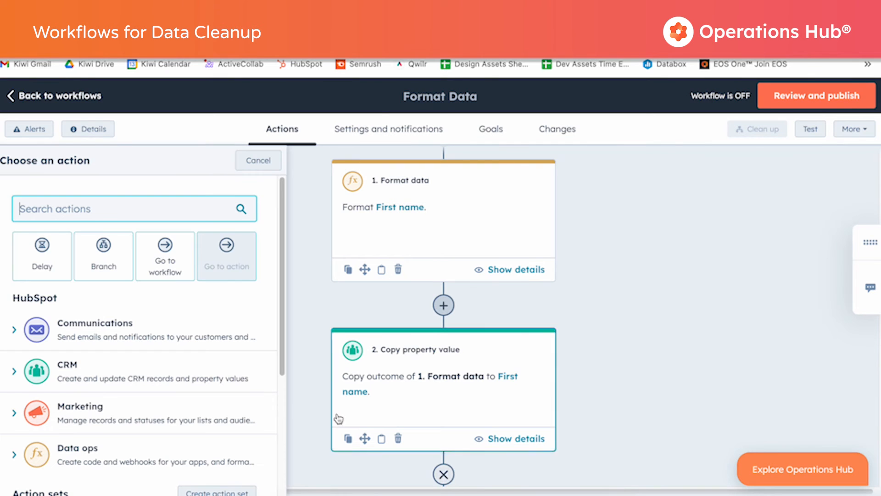
click(12, 455)
scroll(105, 420, down, 5)
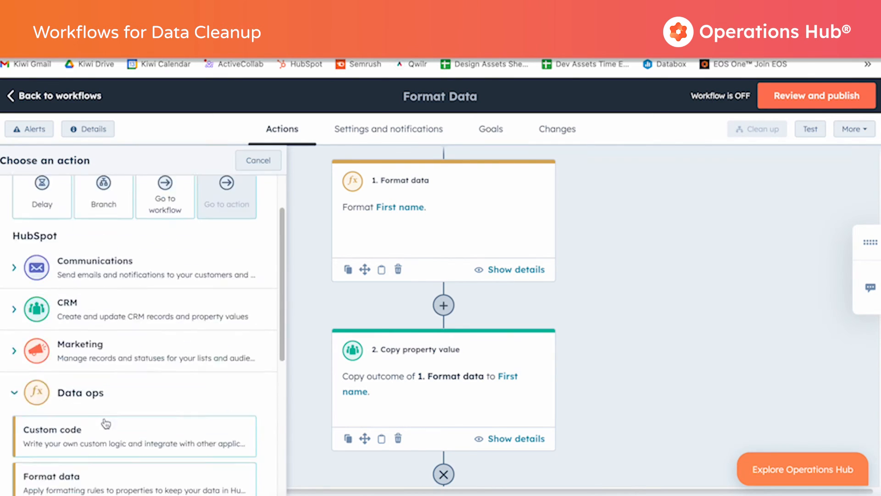
click(95, 299)
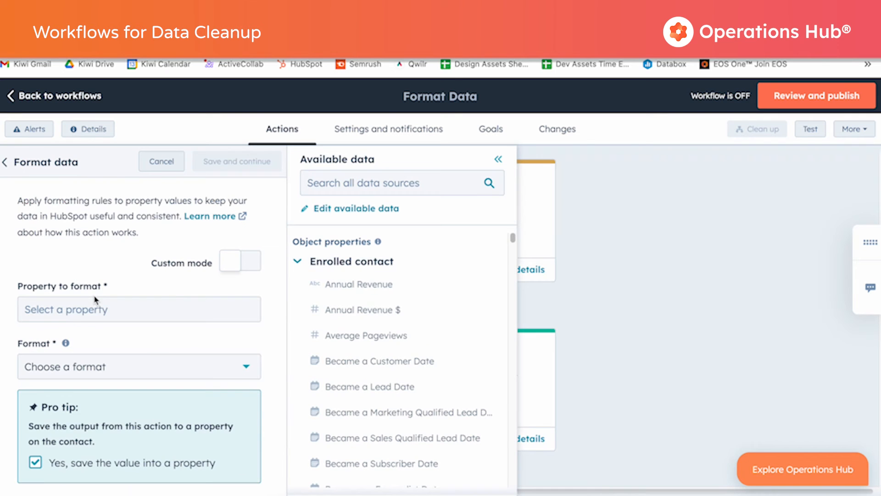
Format the Job Title property with Capitalize first letter and save the copy of the result into the contact's Job title.
click(169, 309)
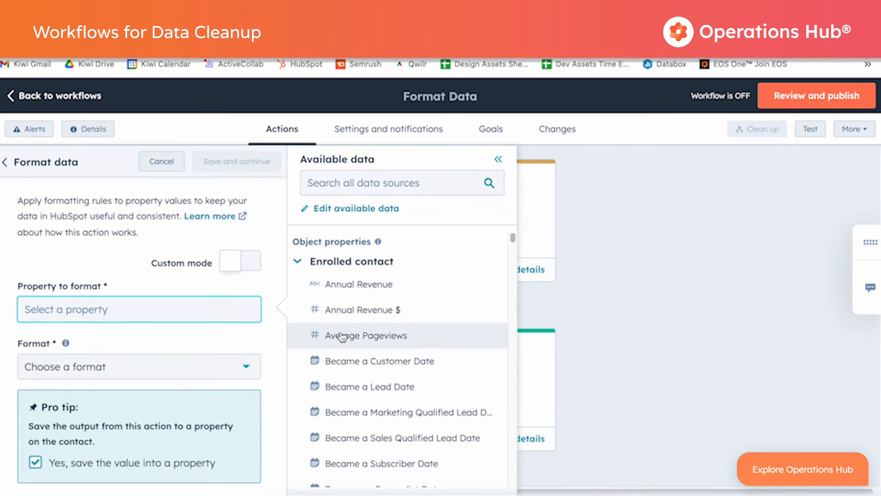
click(344, 185)
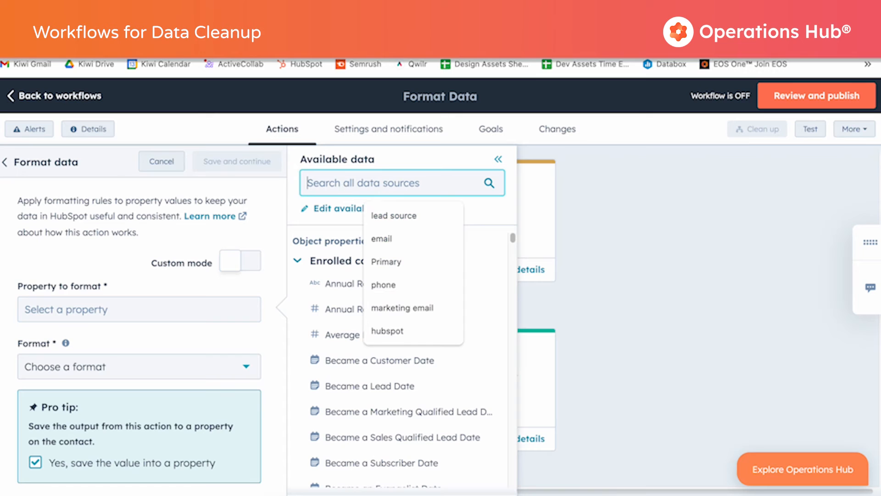
text(job)
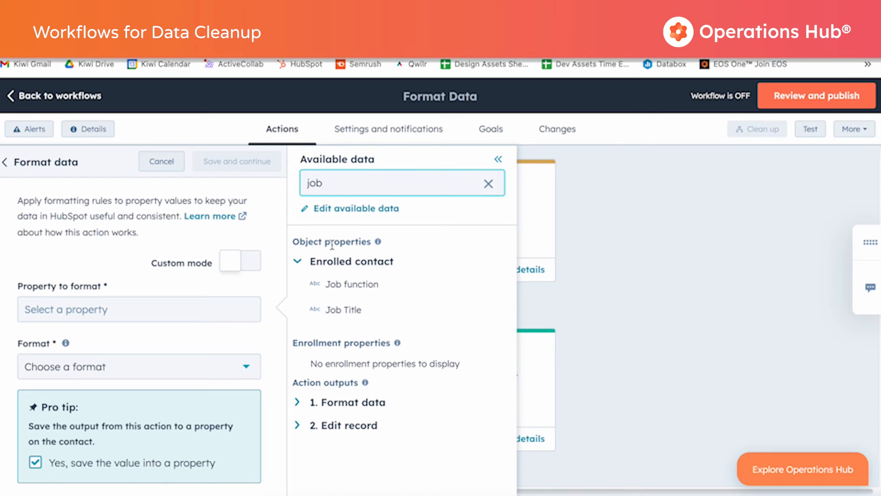
click(343, 310)
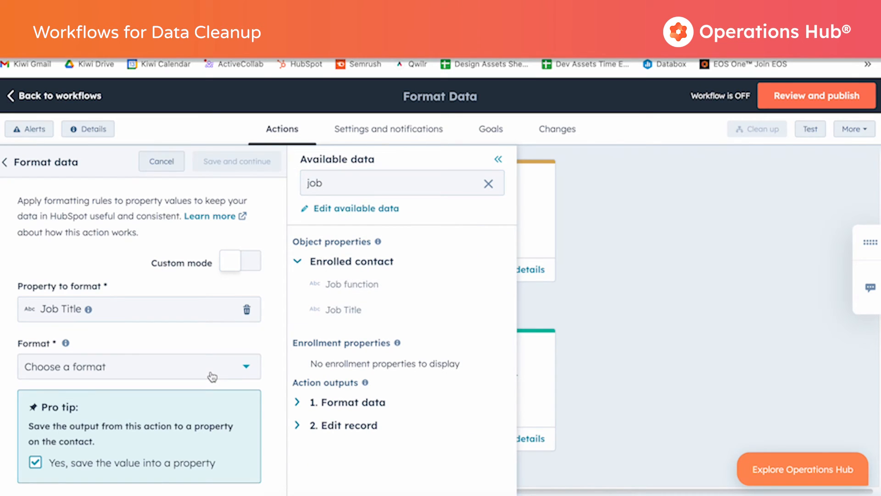
click(115, 366)
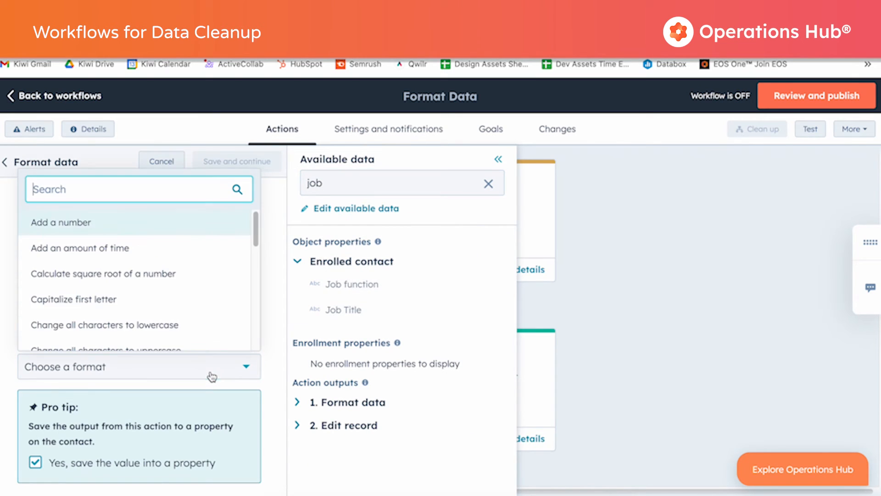
click(113, 303)
scroll(230, 417, down, 1)
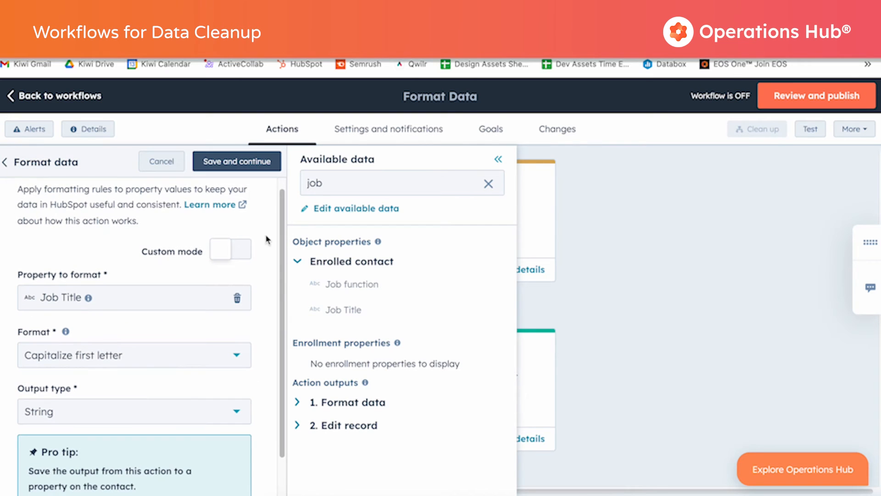
click(248, 161)
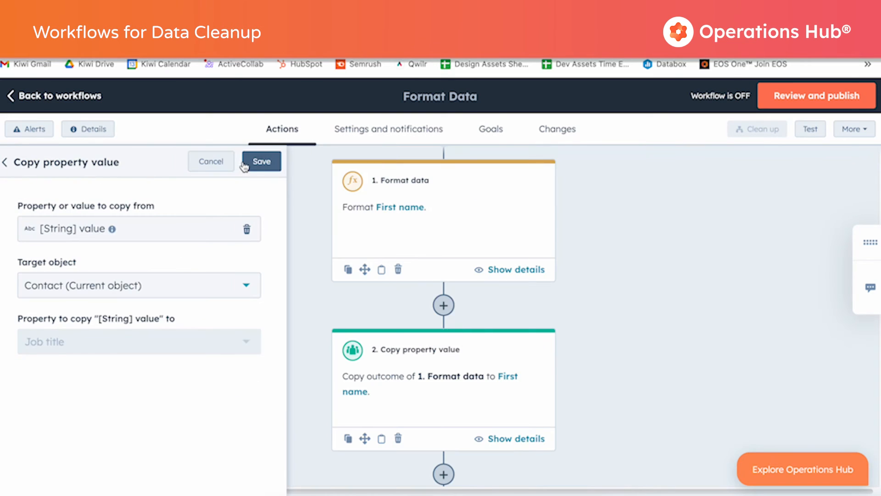
click(261, 163)
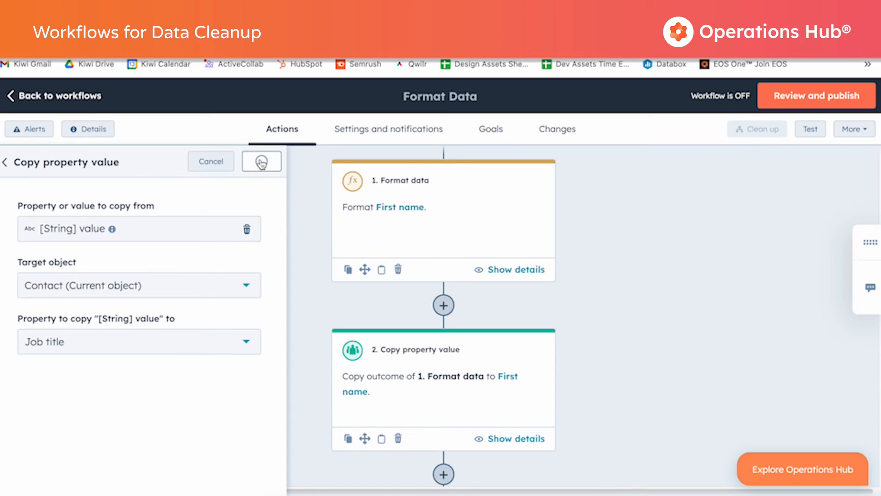
Add another Format data action from the Data ops category at the end of the workflow, after the Job title copy.
scroll(657, 360, down, 7)
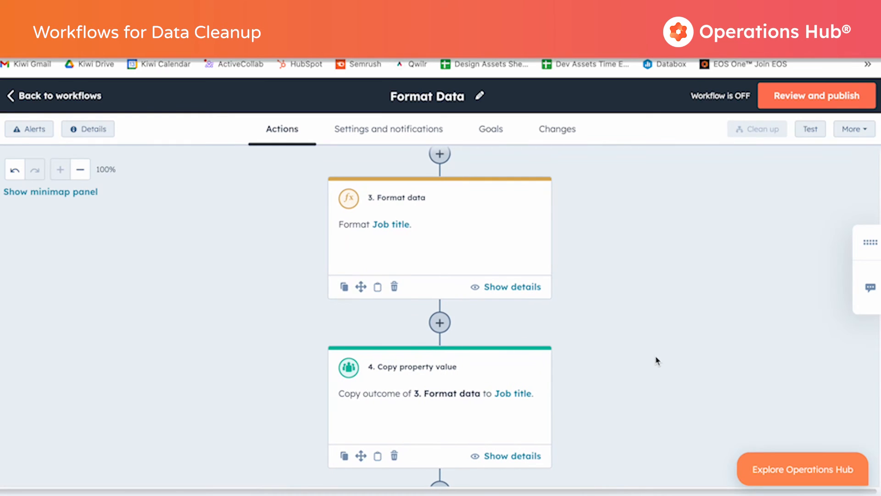
scroll(438, 404, down, 3)
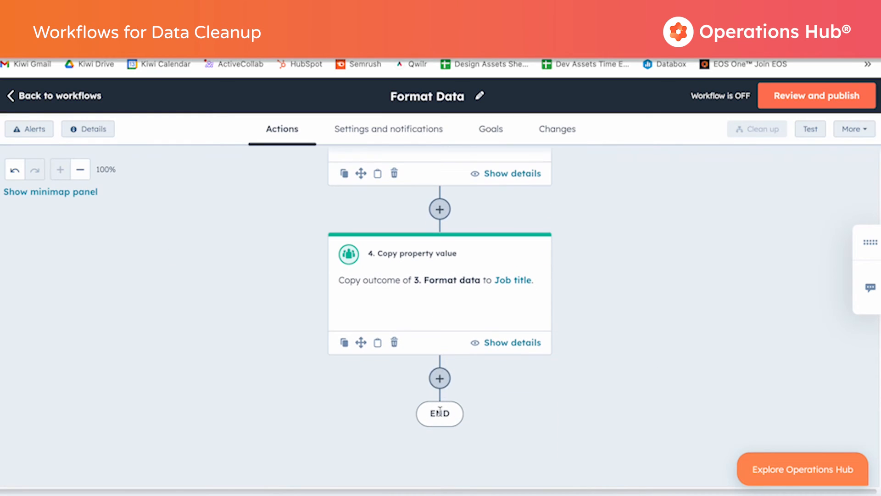
click(440, 377)
click(439, 379)
click(23, 455)
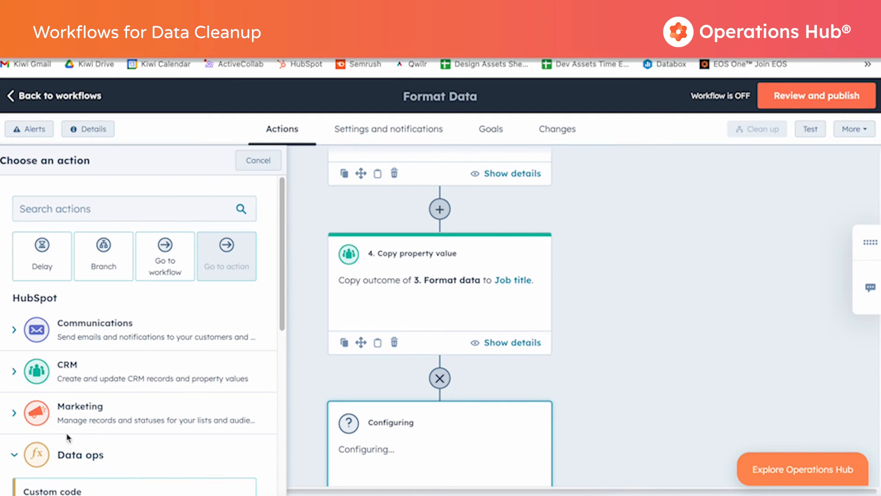
scroll(68, 431, down, 4)
click(85, 367)
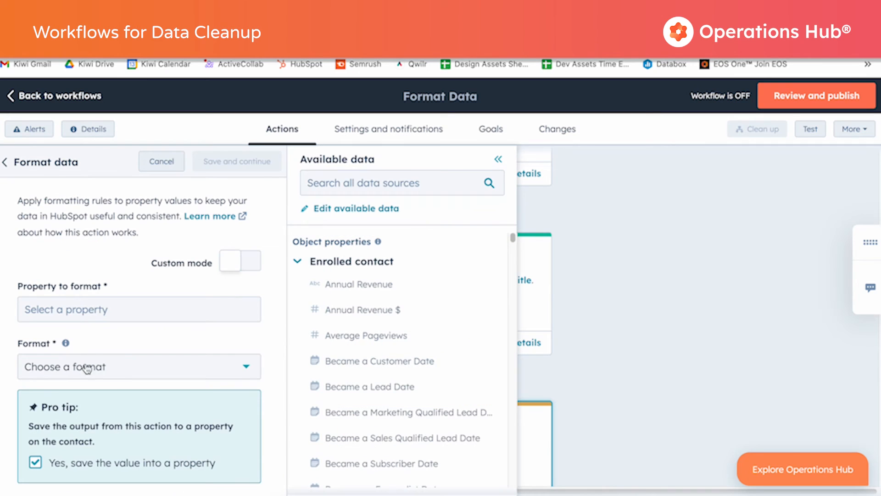
Turn on custom mode for the action and paste the formula cut(cut(cut(phone, "-"), "*"), "#").
click(253, 263)
click(66, 338)
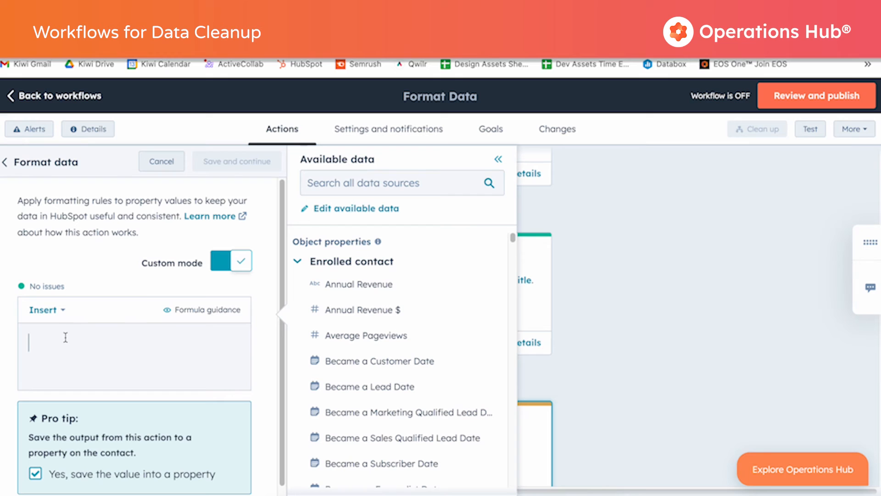
key(ctrl+v)
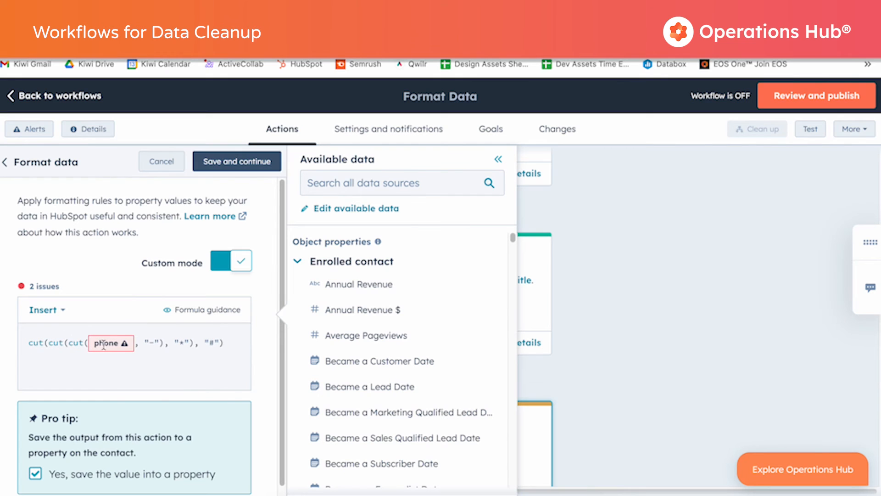
Replace the invalid phone token in the formula with the Phone number property and save the action with its value stored into a property.
click(102, 343)
scroll(104, 374, down, 2)
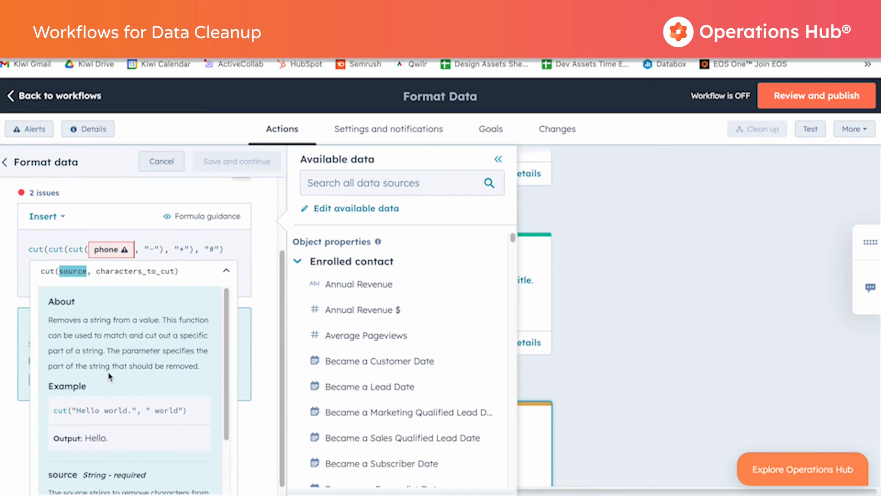
key(BackSpace)
text(phone)
key(Return)
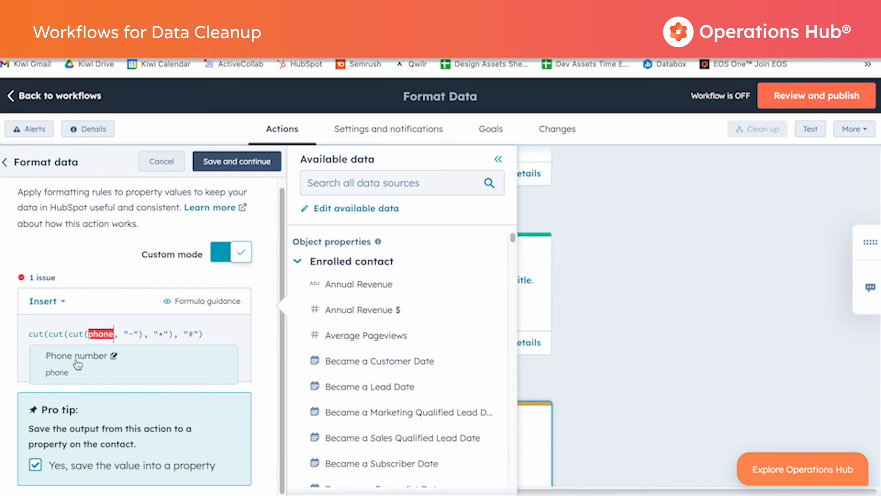
click(124, 270)
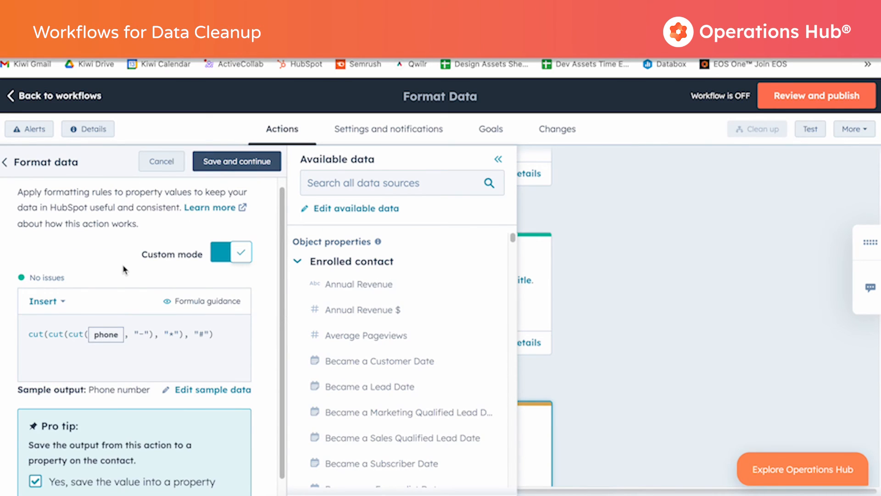
scroll(144, 359, down, 1)
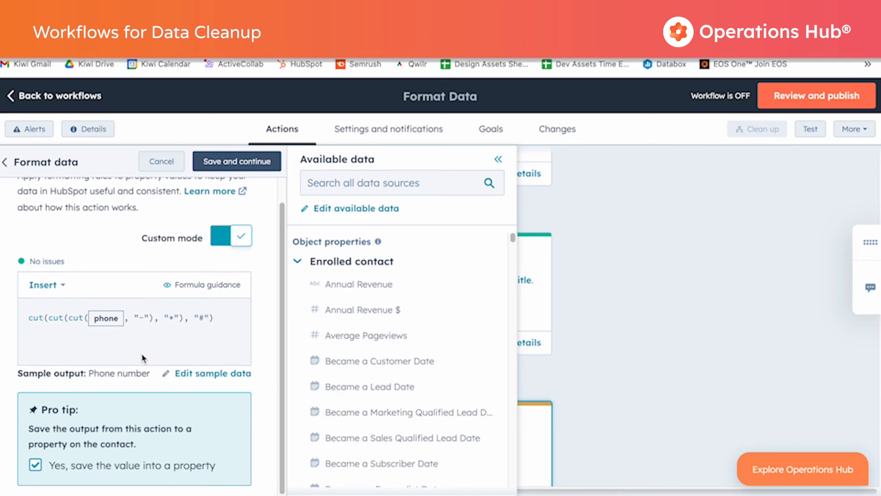
click(254, 164)
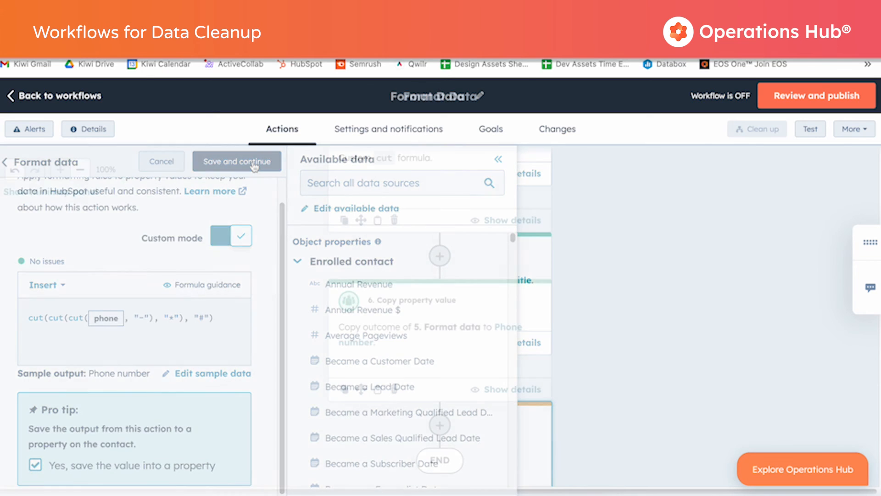